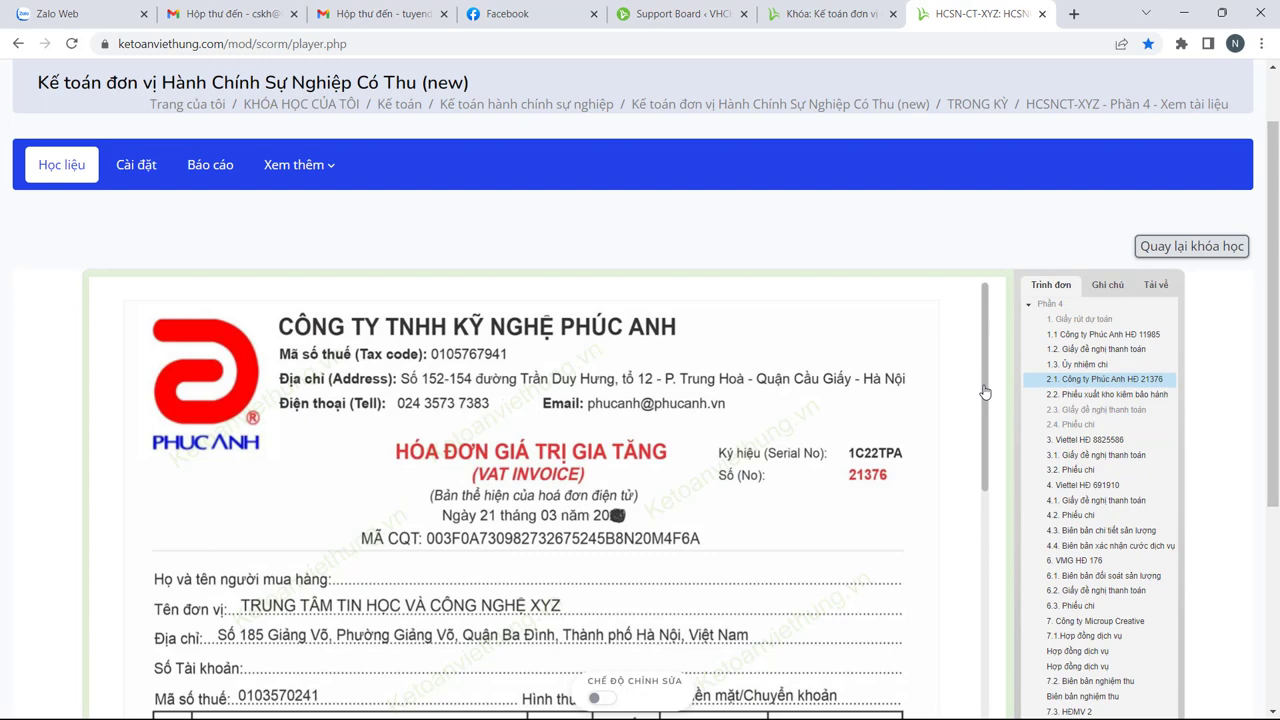
Step: Review Phúc Anh VAT invoice 21376 and its related payment voucher (2.4. Phiếu chi) in the Part 4 course documents
scroll(985, 392, down, 5)
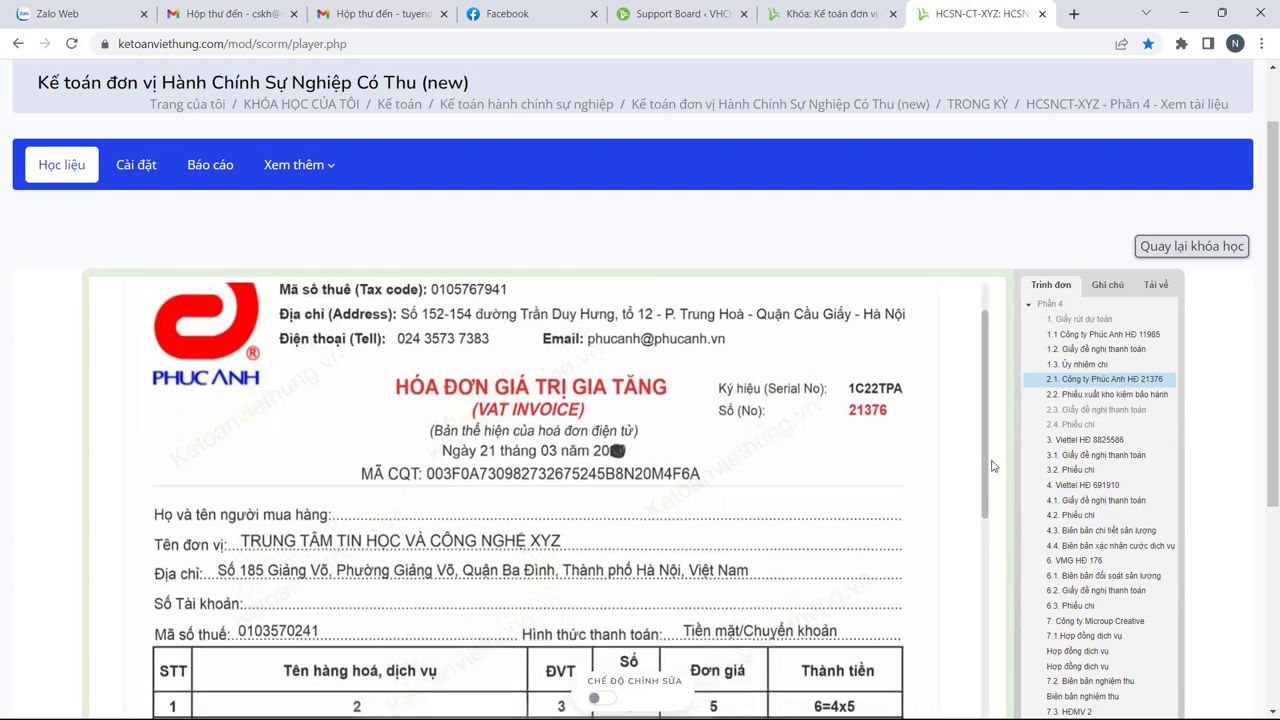
click(1096, 411)
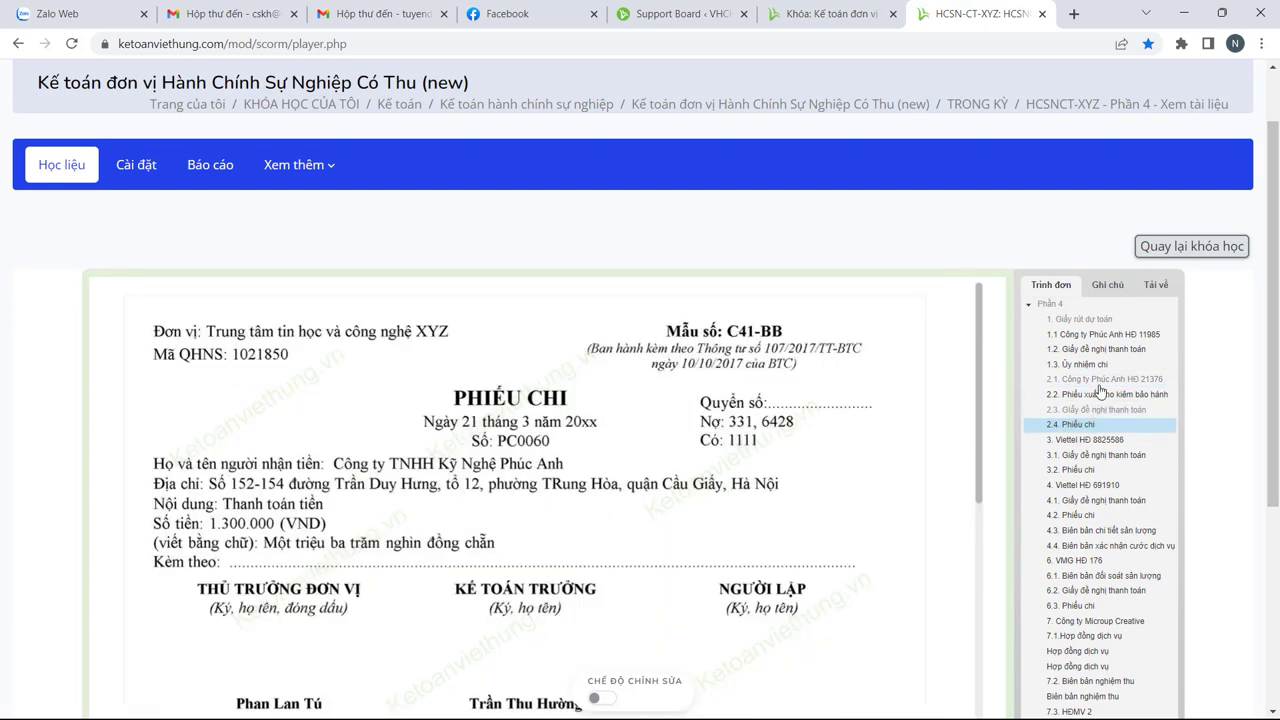
click(1100, 379)
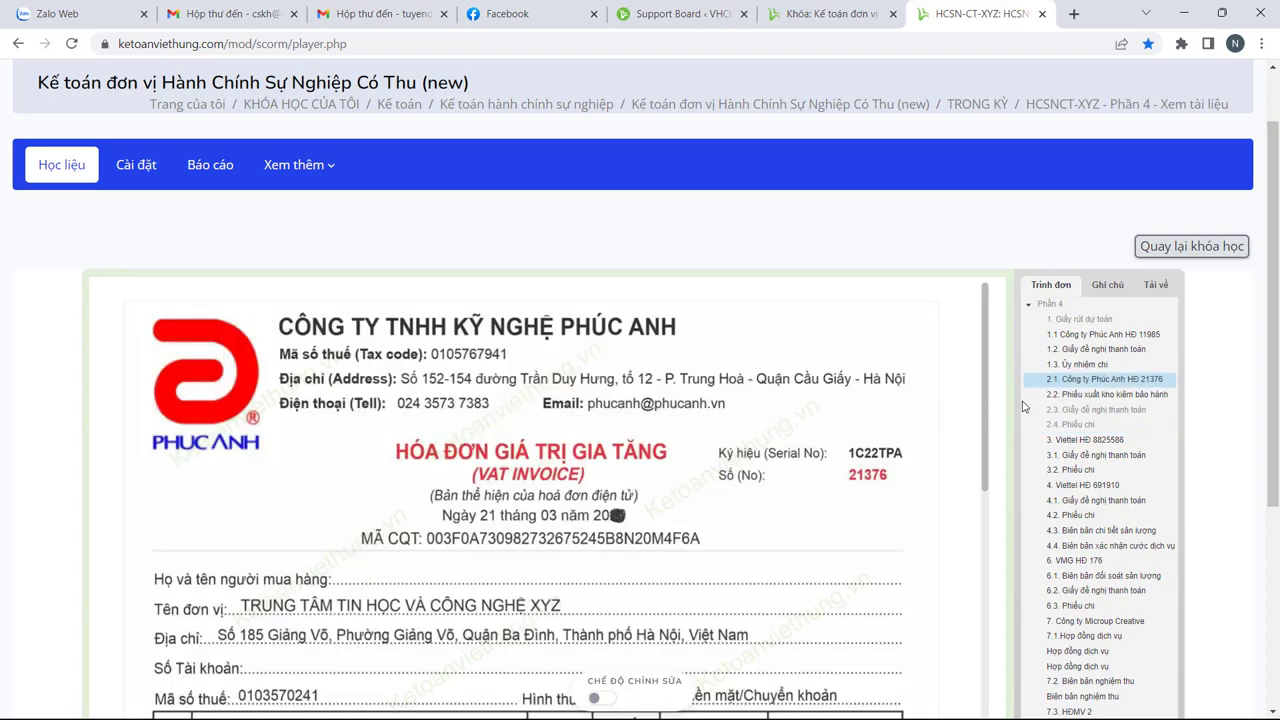
scroll(1237, 400, down, 2)
scroll(988, 408, down, 3)
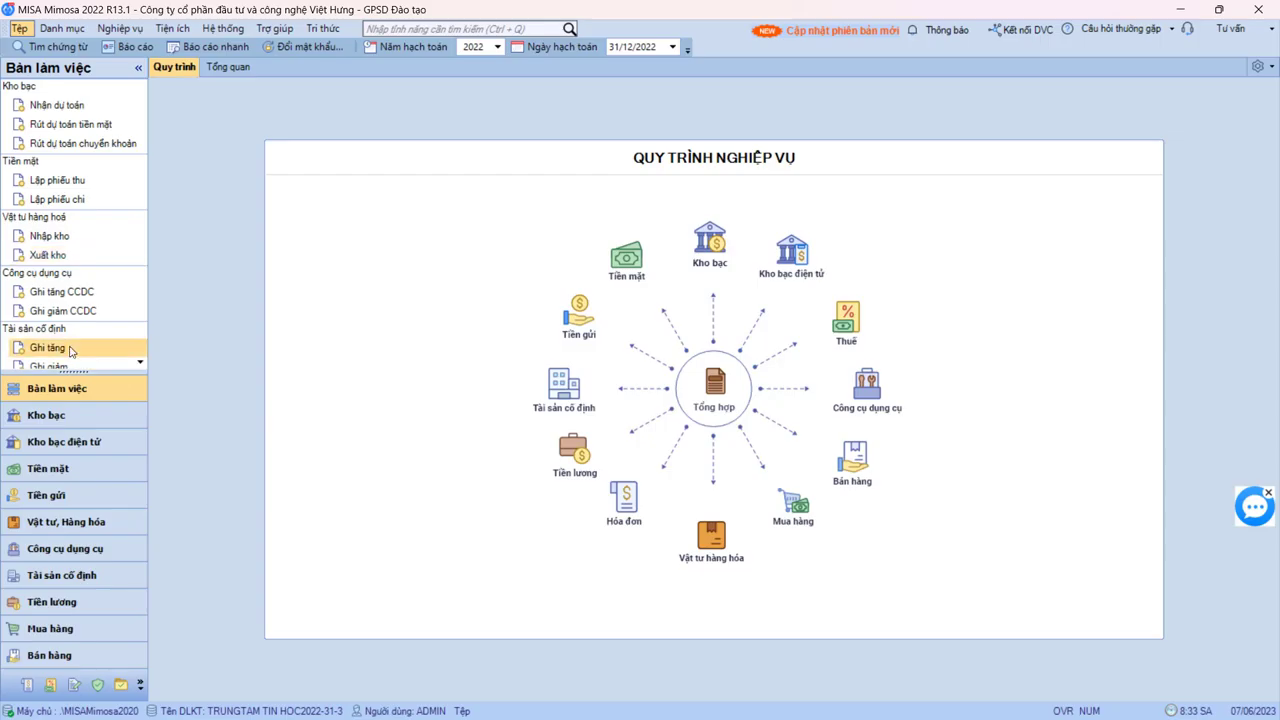
Step: In MISA Mimosa, create a cash purchase voucher for payee 331-PHUCANH with the payment reason "Mua bộ phát wifi+sim4G"
click(50, 628)
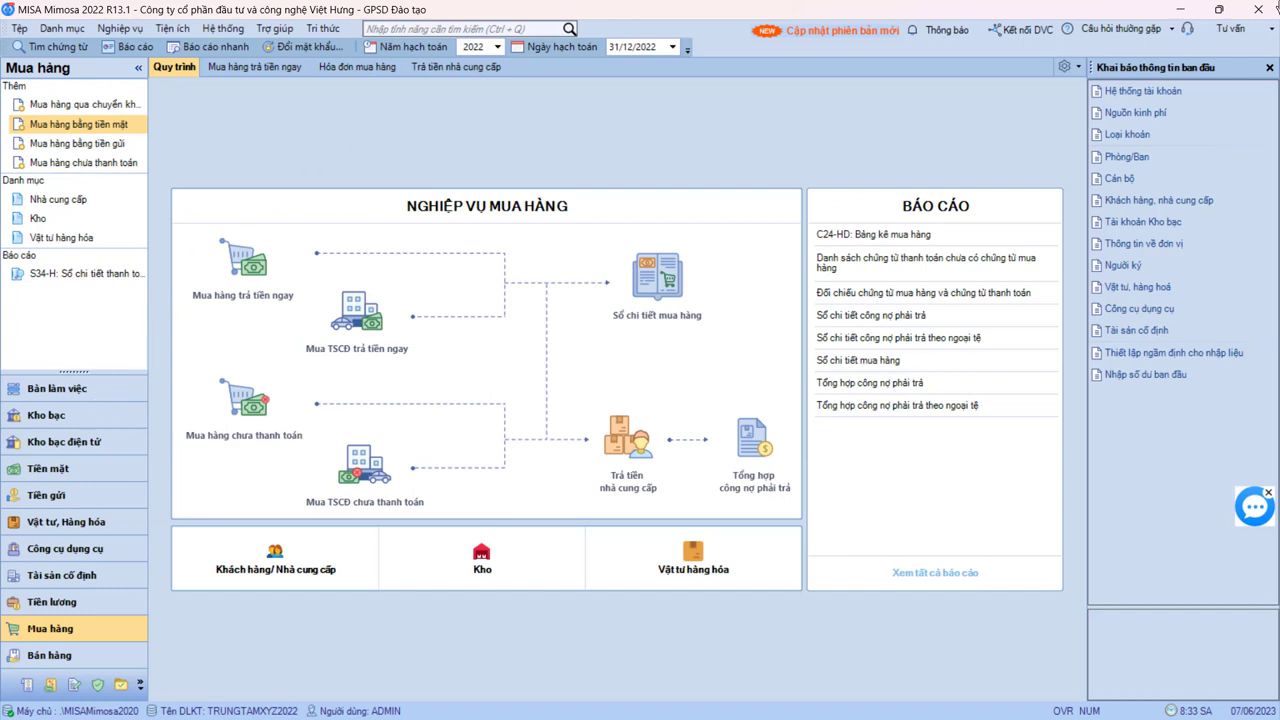
click(122, 134)
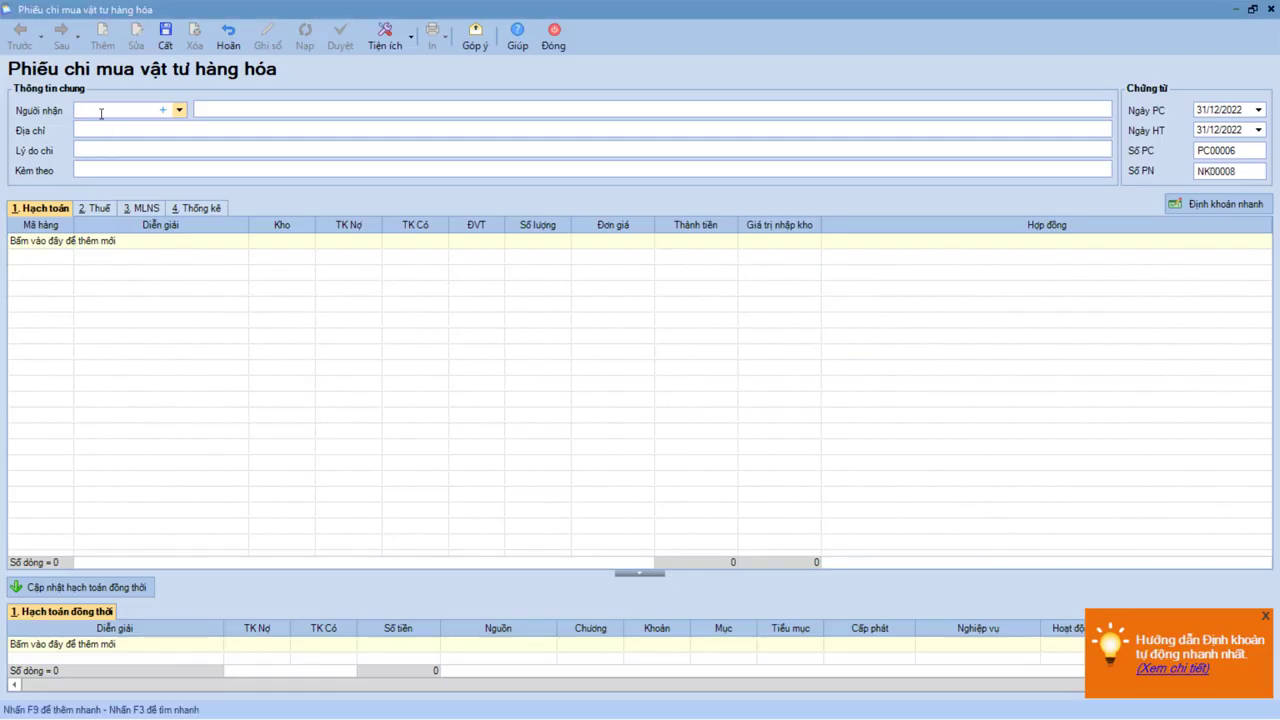
text(phucanh)
click(115, 152)
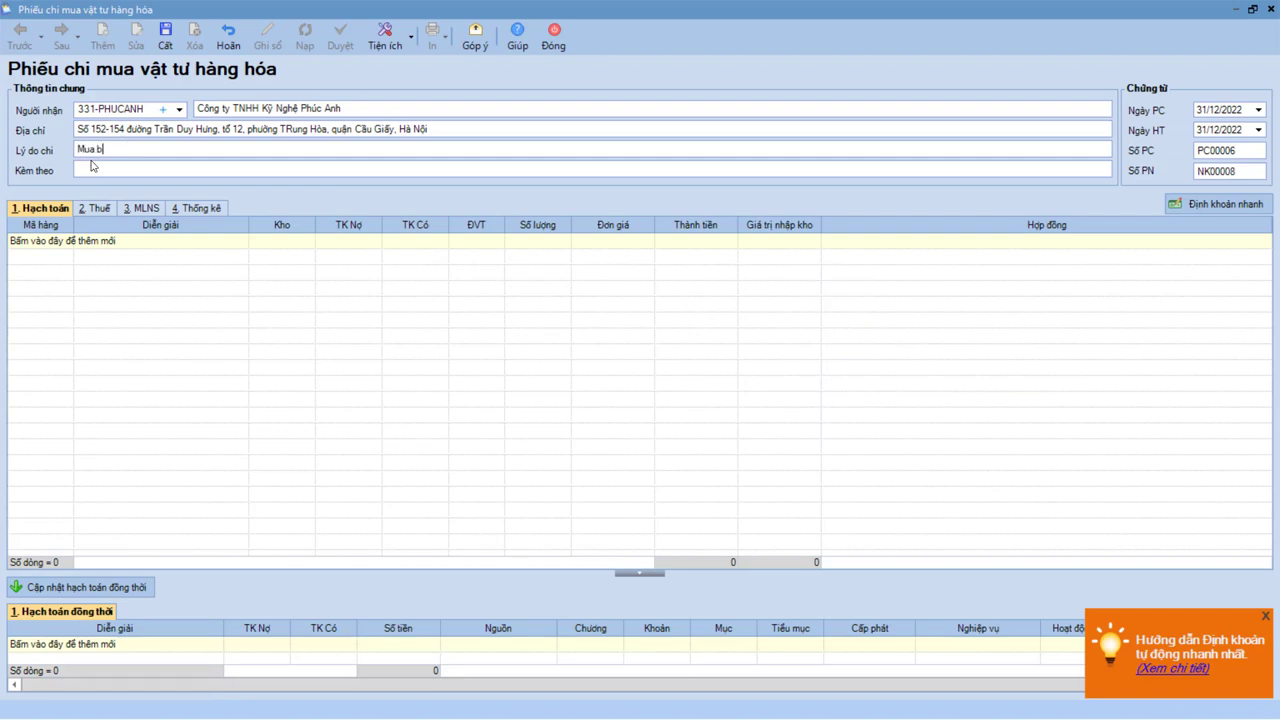
text(Mua bộ phát wifi+sim4G)
Step: Set the voucher's payment and posting dates to 21/03/2022, matching the invoice date
click(1203, 115)
key(alt+Tab)
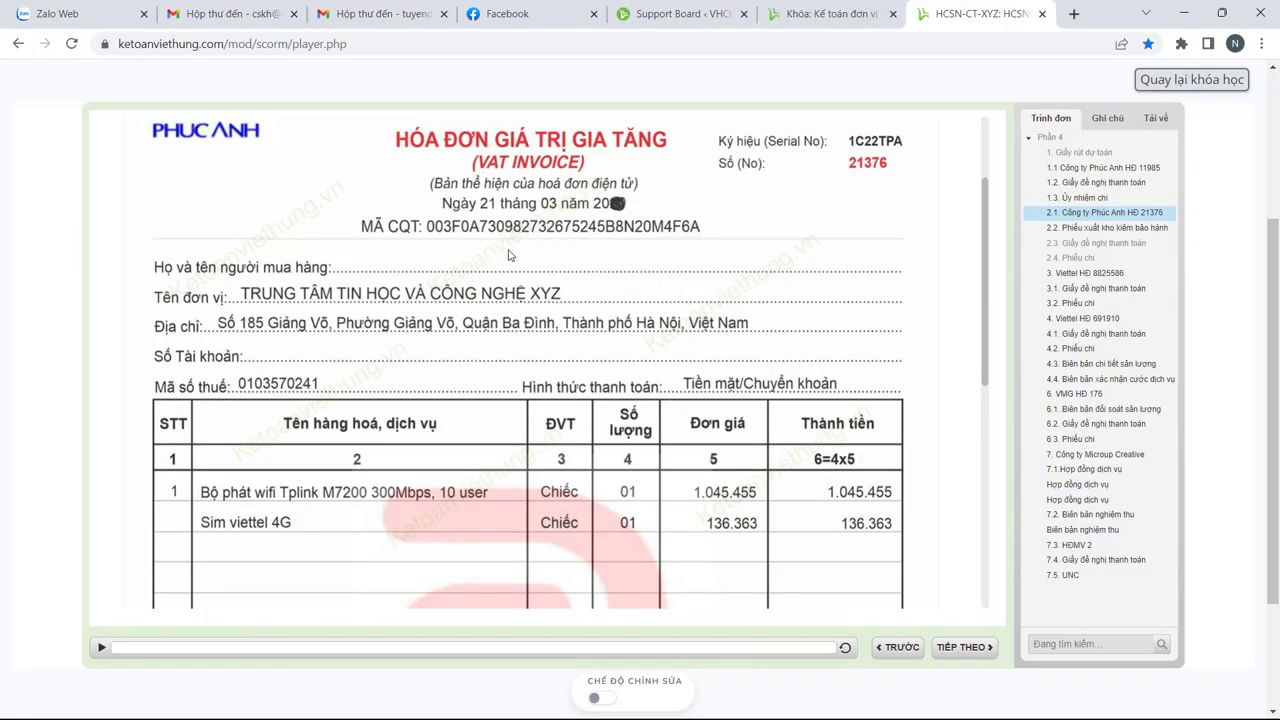
key(alt+Tab)
key(shift+Home)
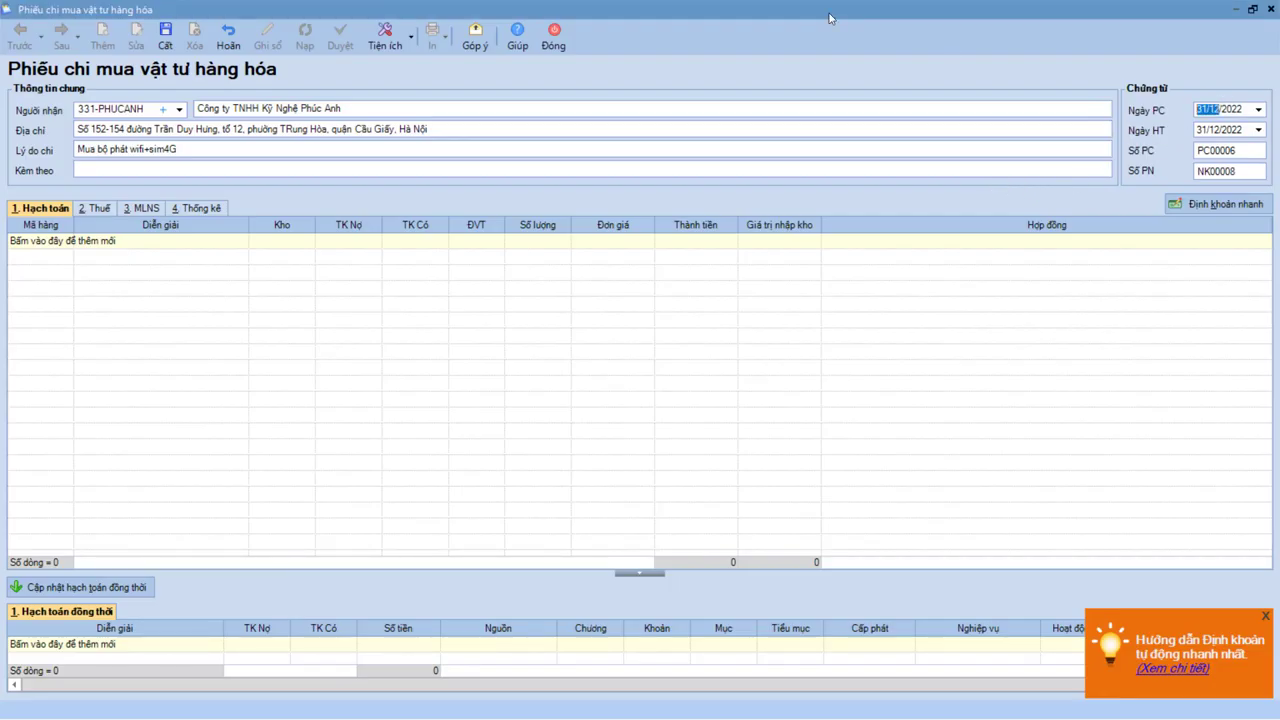
text(21/03)
key(Tab)
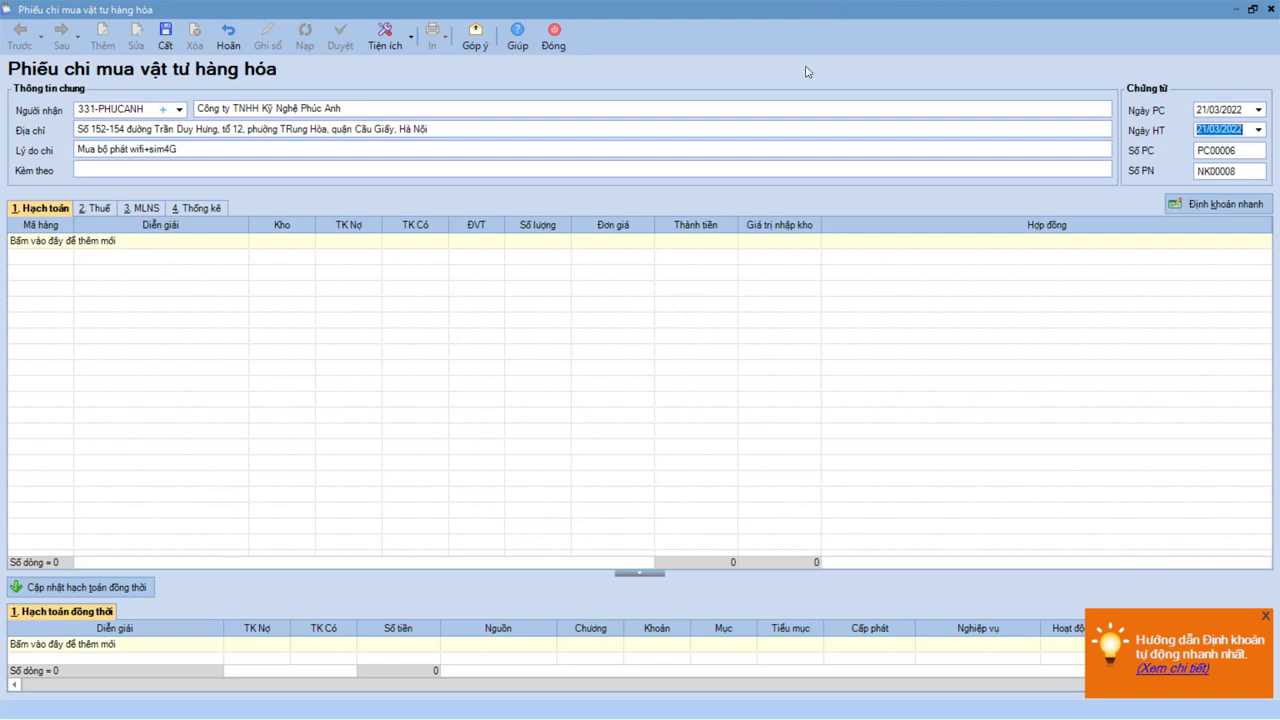
Step: Add a line with item code DV and replace its description with "Bộ phát wifi+sim4G", reusing text from the payment reason
click(43, 242)
text(DV)
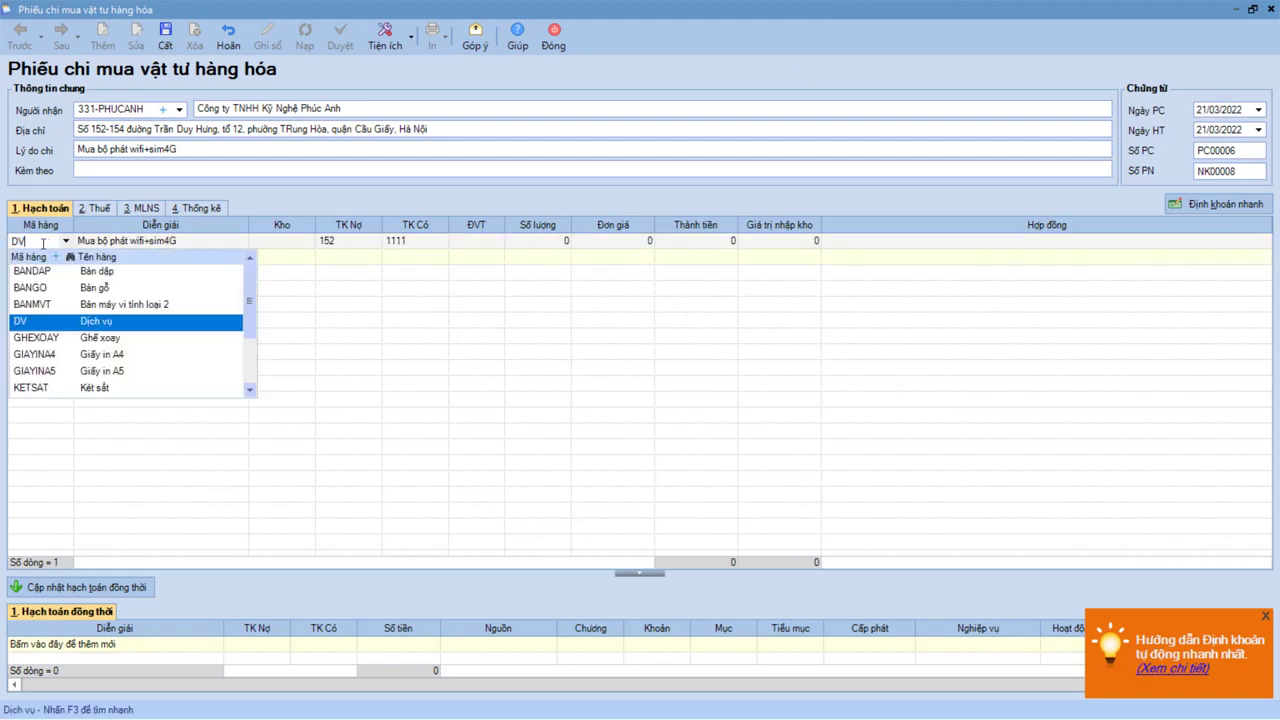
click(65, 321)
drag(215, 150, 97, 150)
key(ctrl+c)
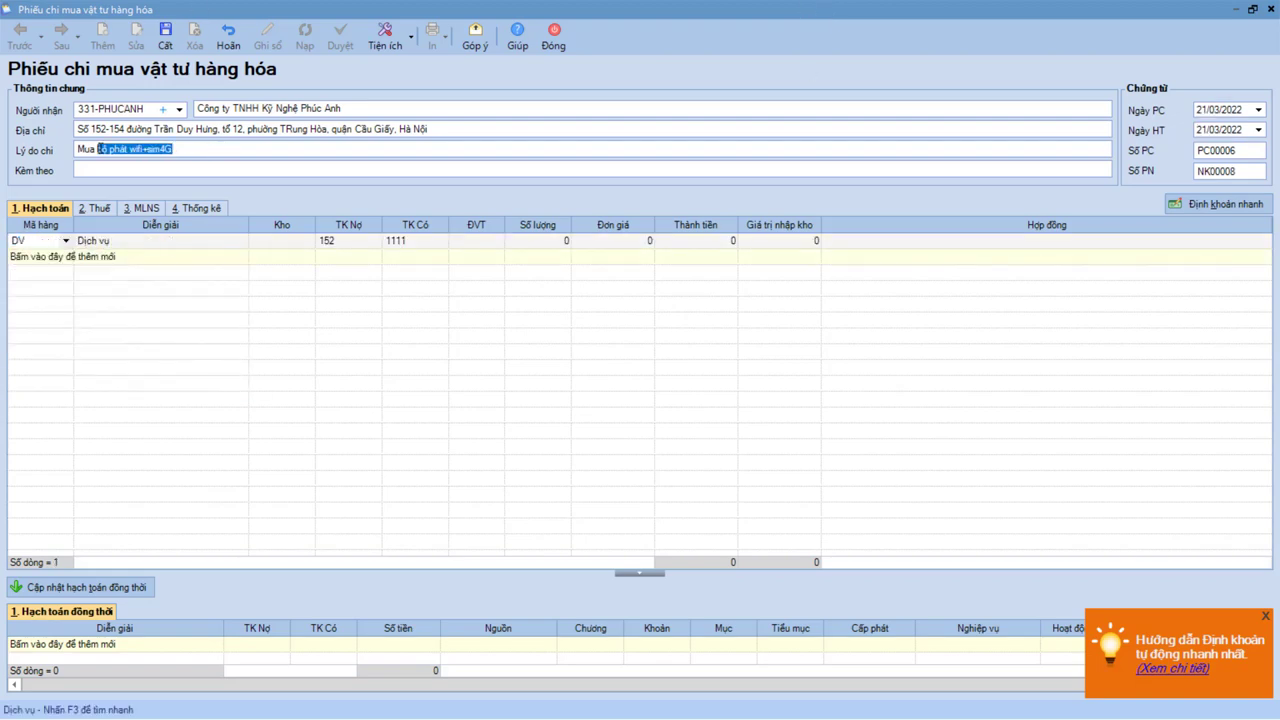
click(143, 245)
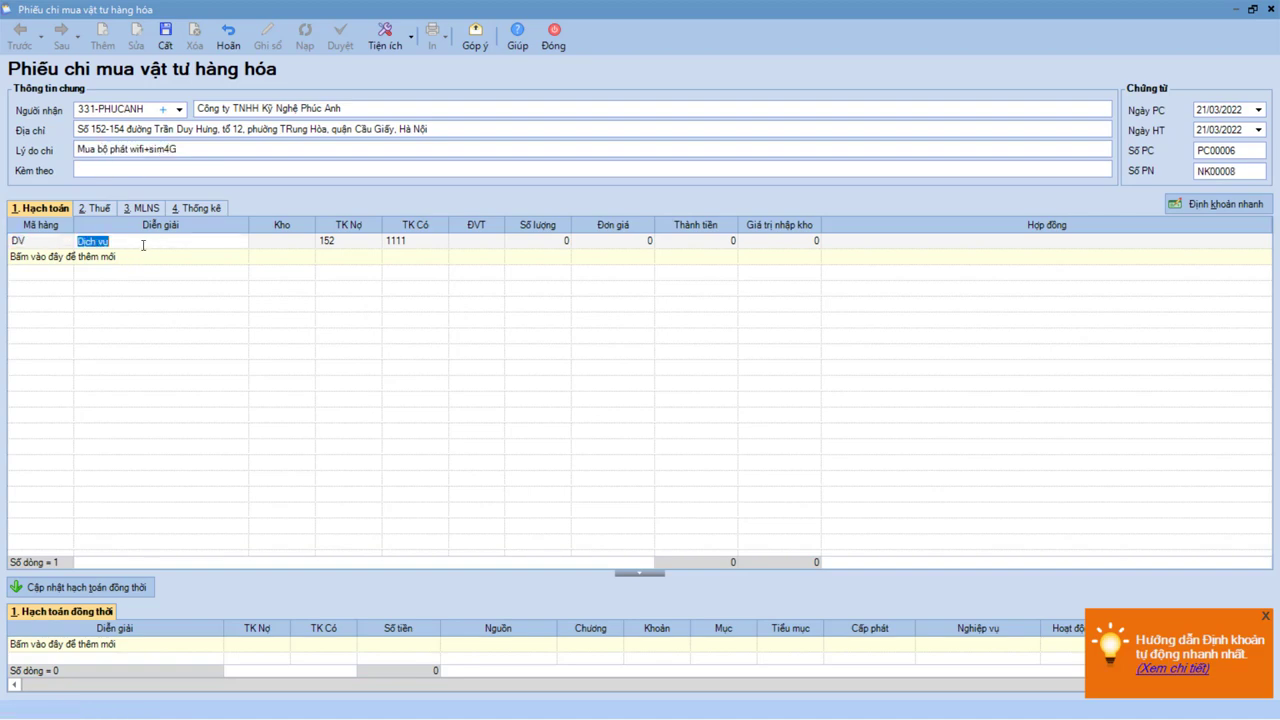
key(ctrl+v)
click(81, 243)
key(BackSpace)
text(B)
Step: Set the DV line's debit account to 6428, keep credit account 1111, and enter the invoice's pre-tax amount of 1.181.818
click(350, 251)
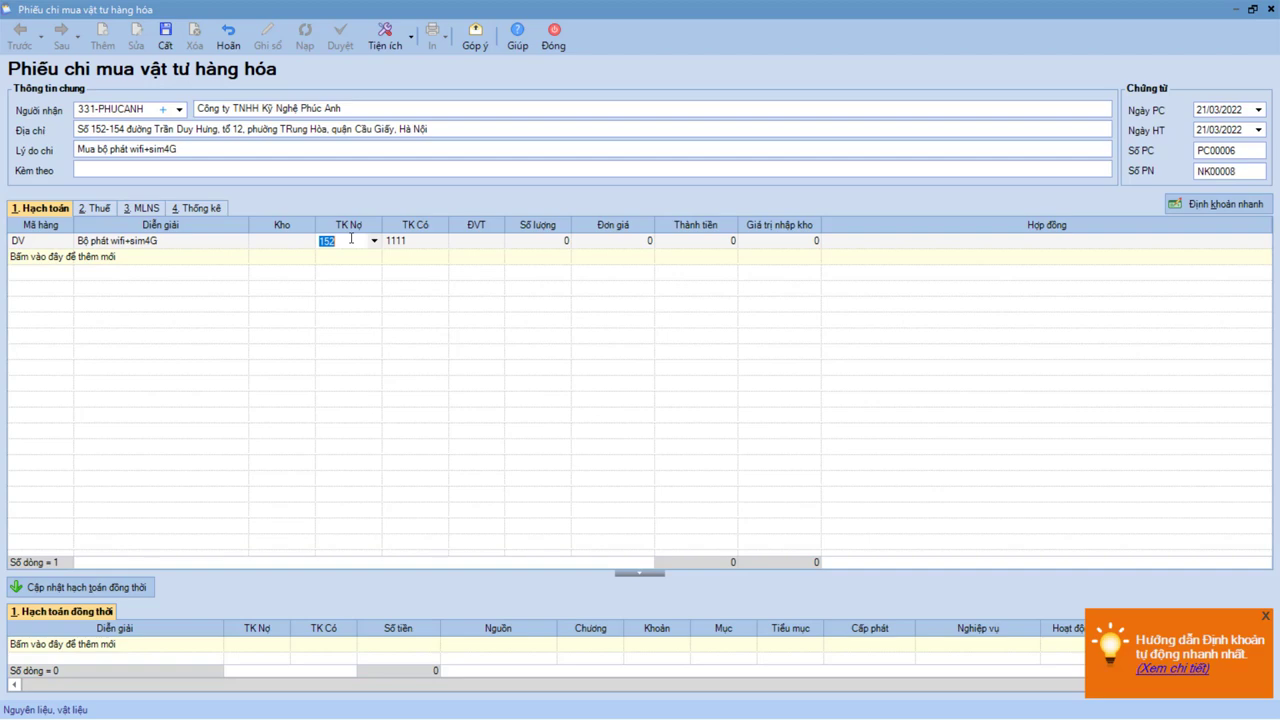
text(6428)
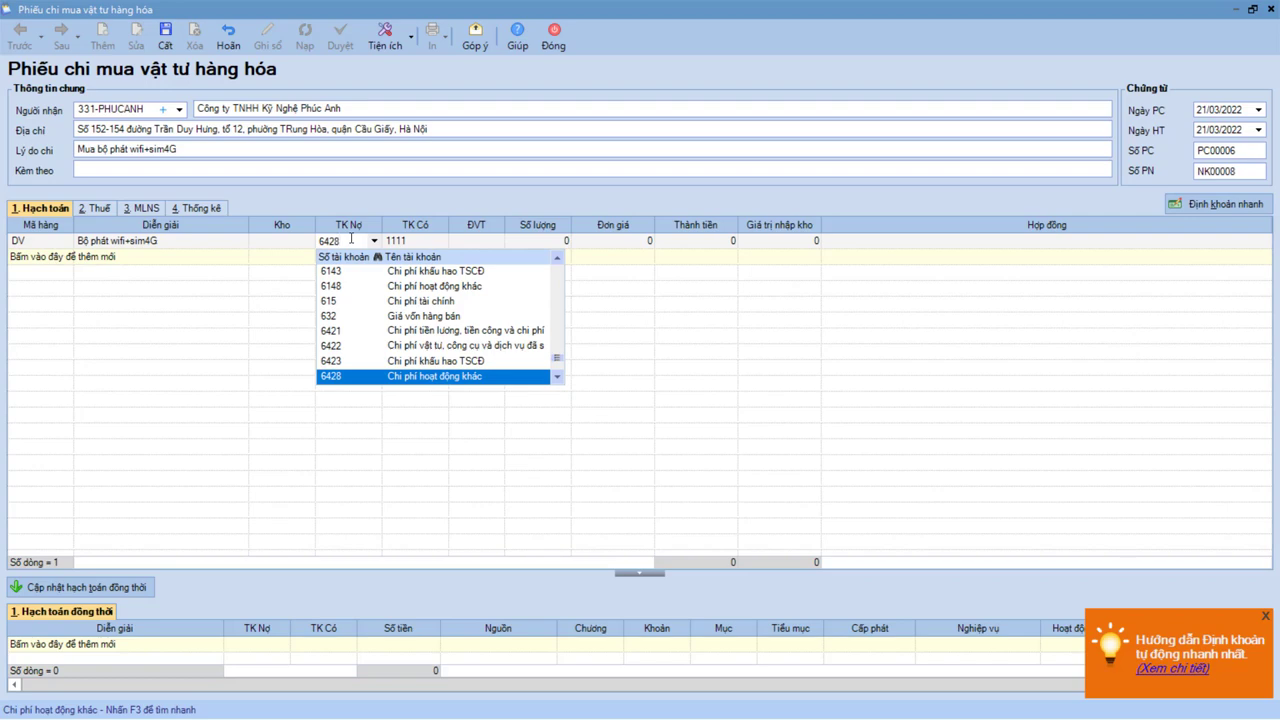
key(Tab)
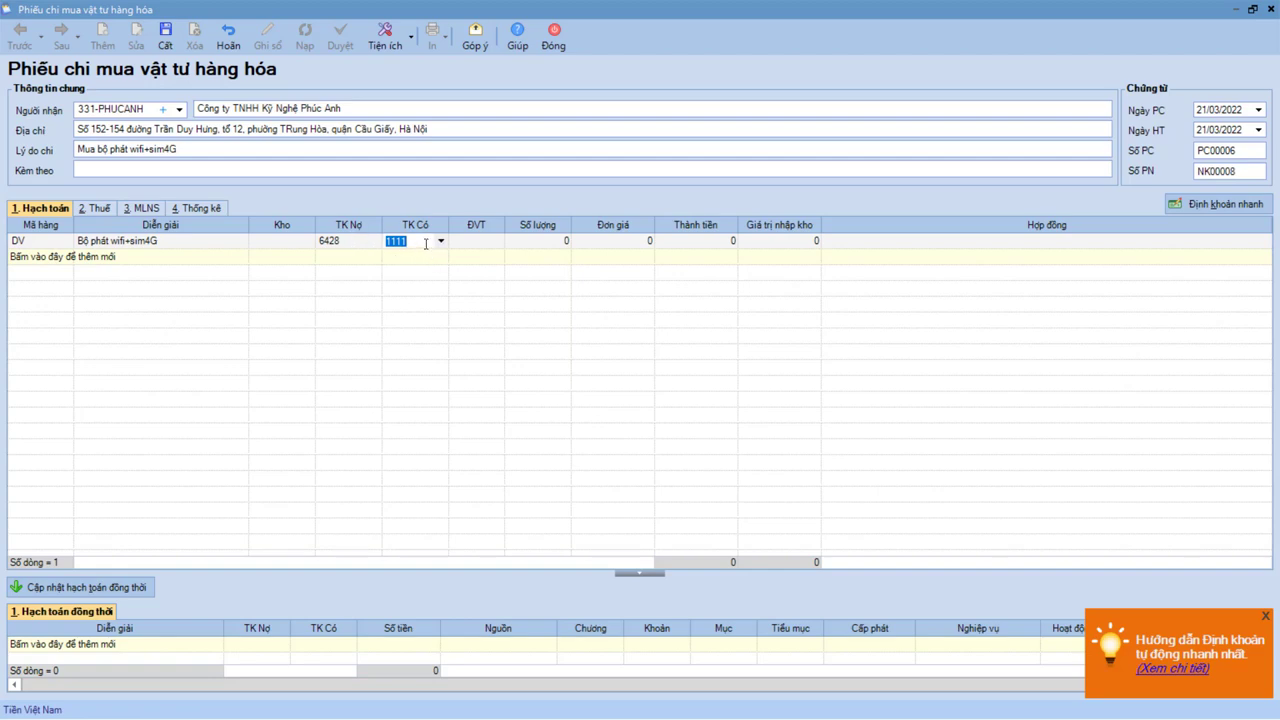
key(Tab)
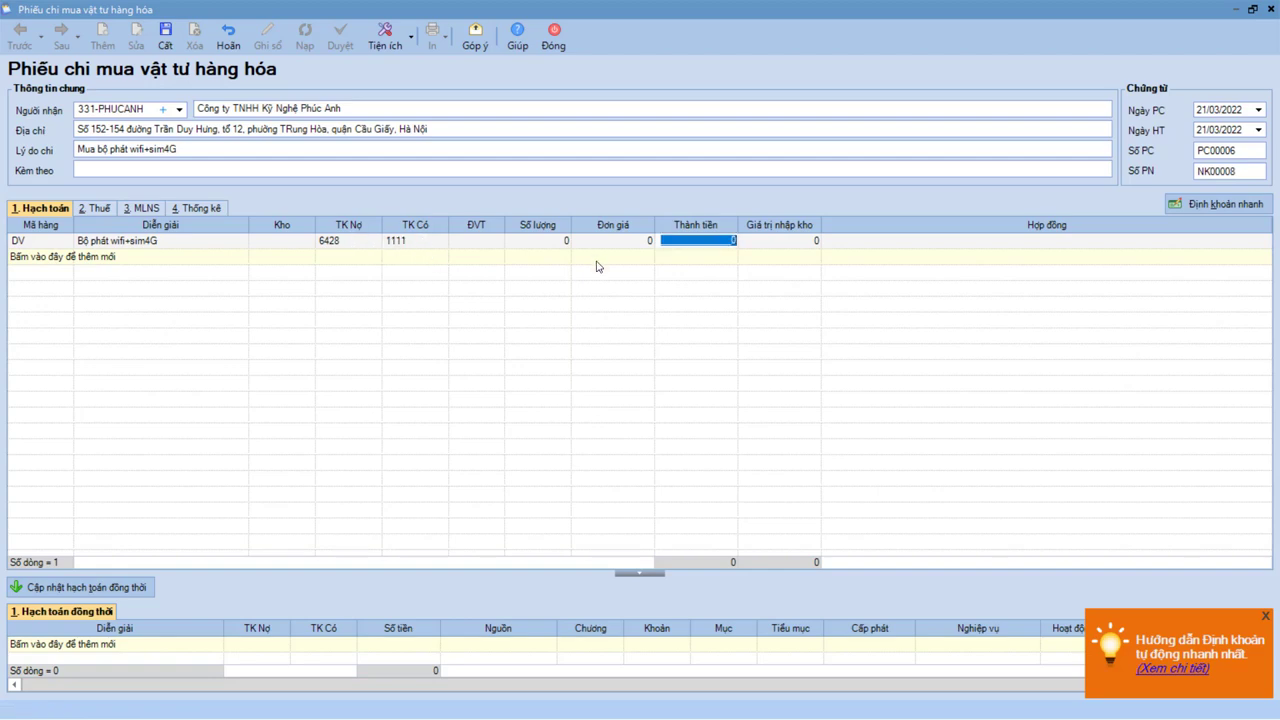
key(alt+Tab)
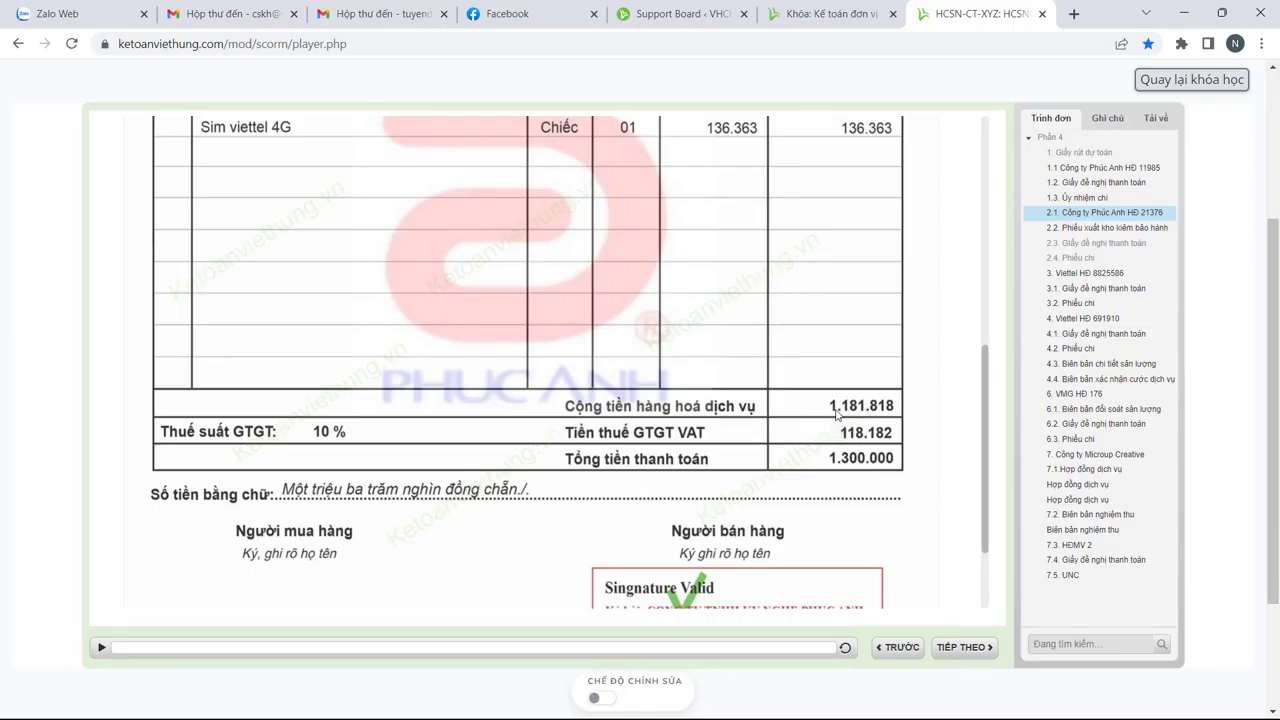
key(alt+Tab)
text(118)
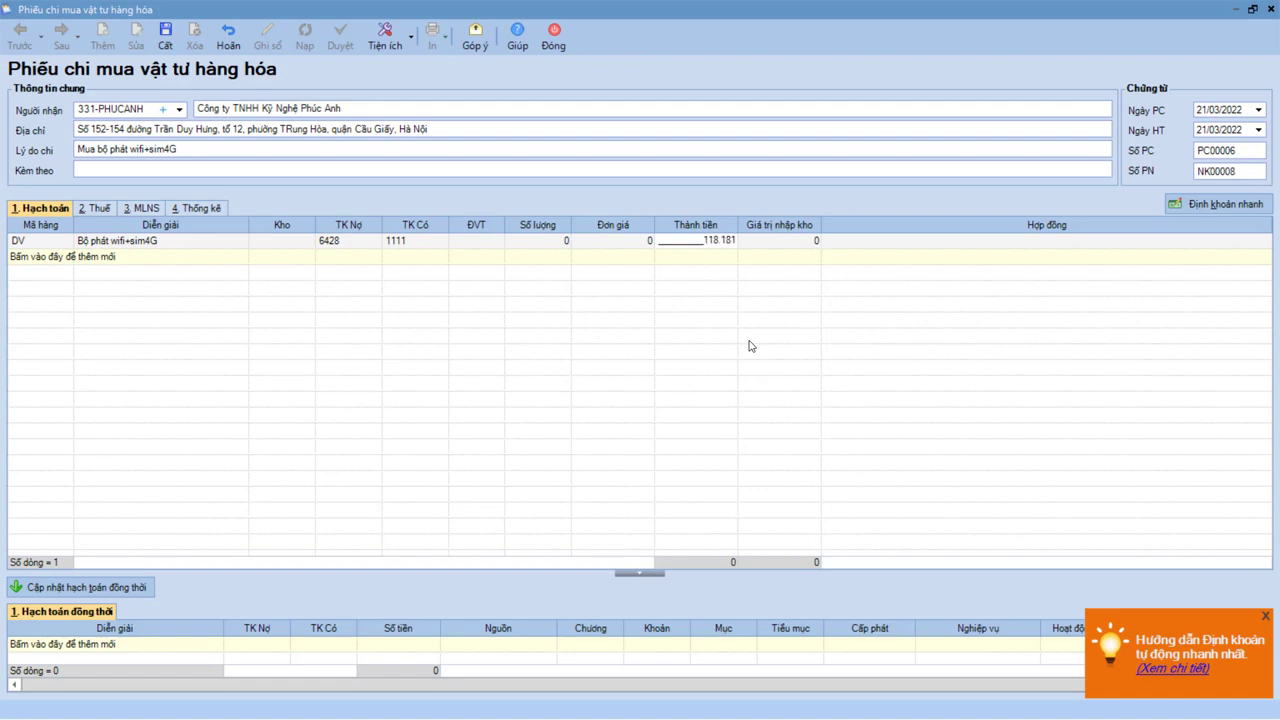
text(181)
key(Tab)
Step: Apply a 10% VAT rate to the DV line, keeping tax account 1331
click(96, 208)
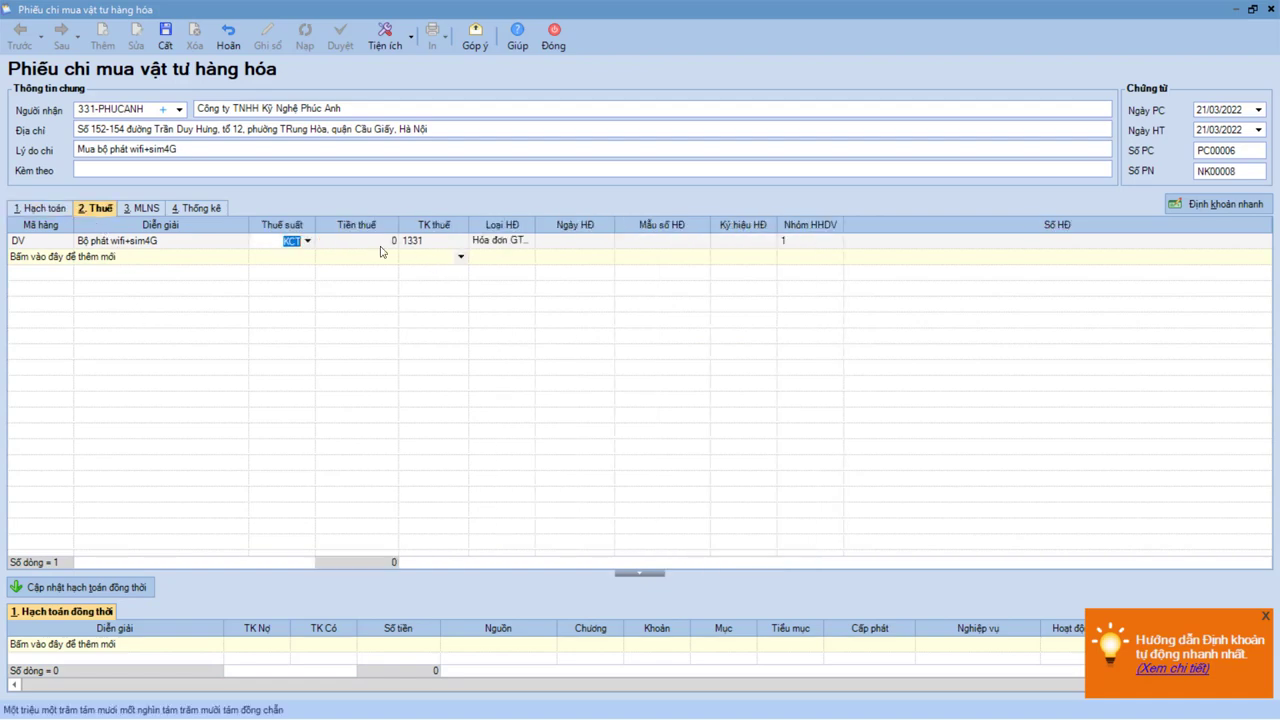
click(309, 242)
click(283, 302)
key(Tab)
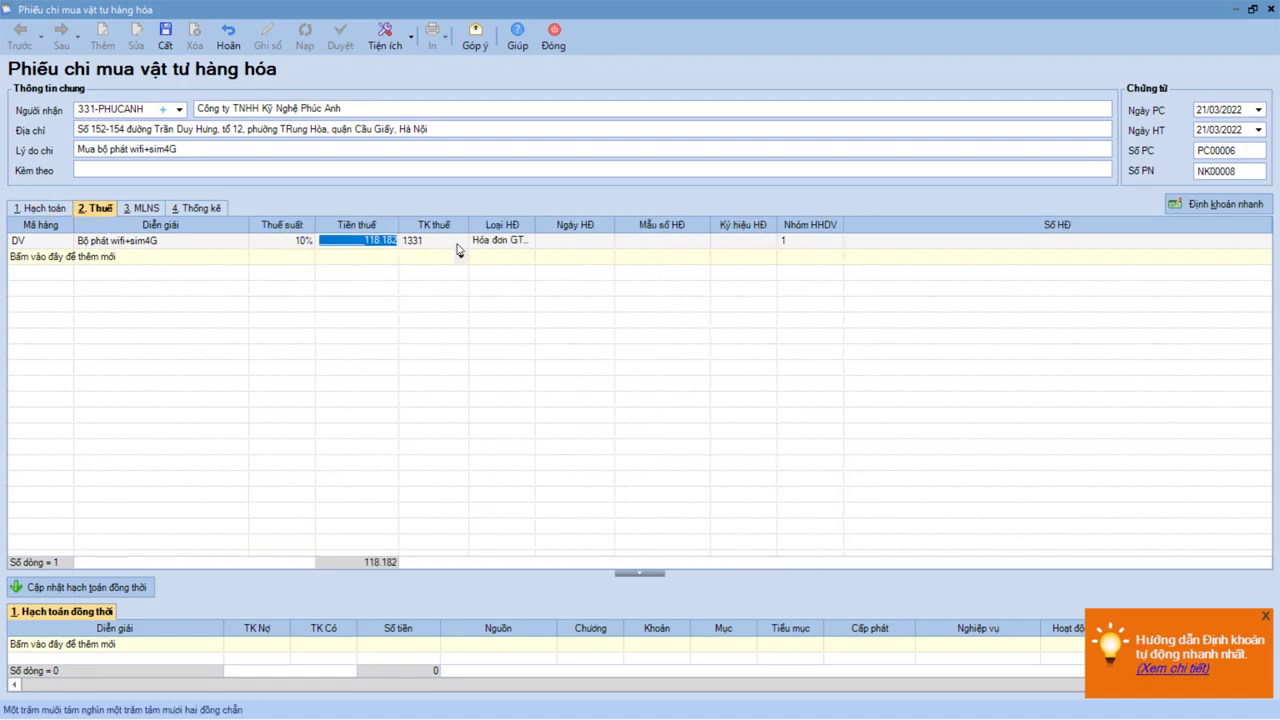
click(437, 249)
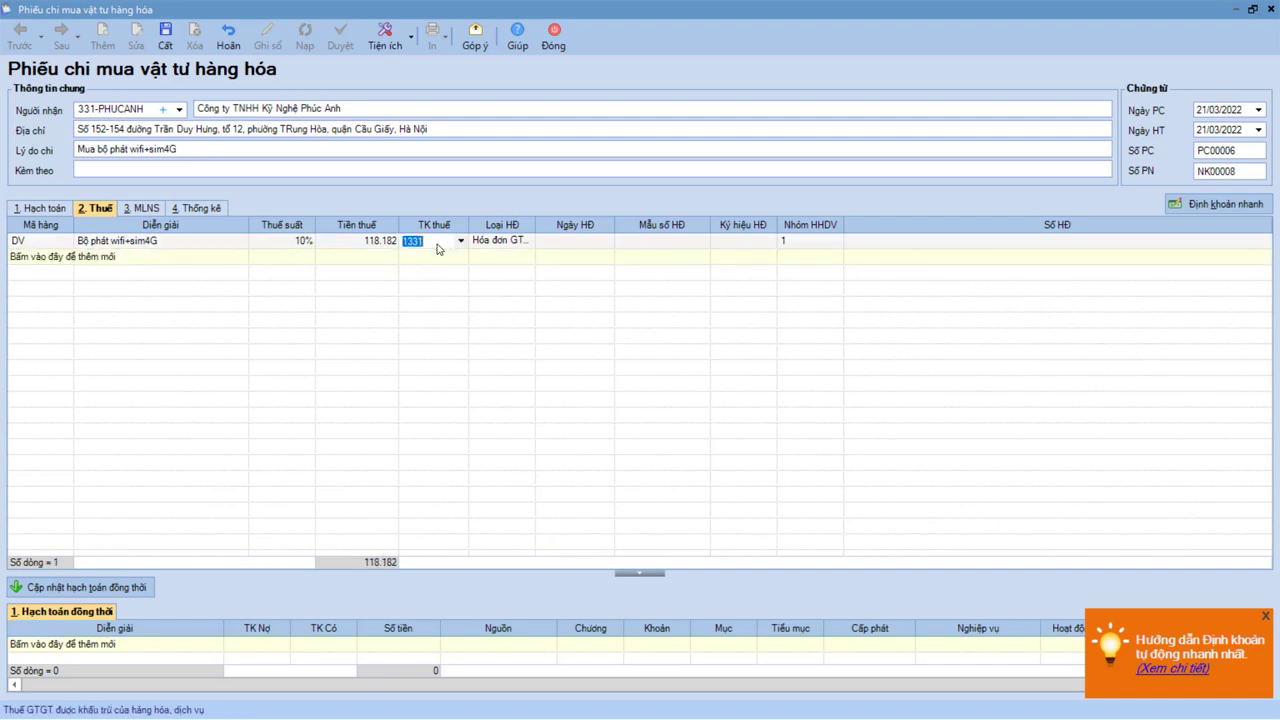
click(529, 244)
click(713, 252)
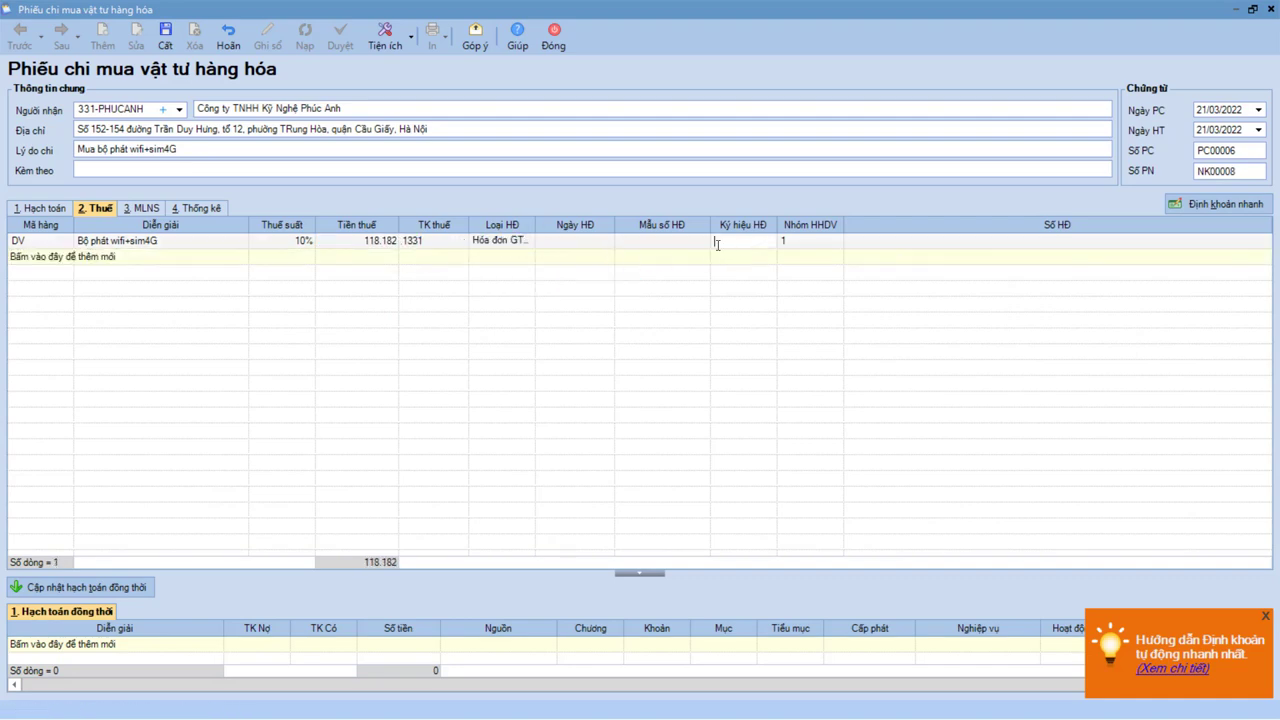
Step: Record invoice date 21/03/2022 and invoice number 21376 in the DV line's tax details, checking the number against the source invoice
click(592, 246)
text(21/03/2022)
key(Tab)
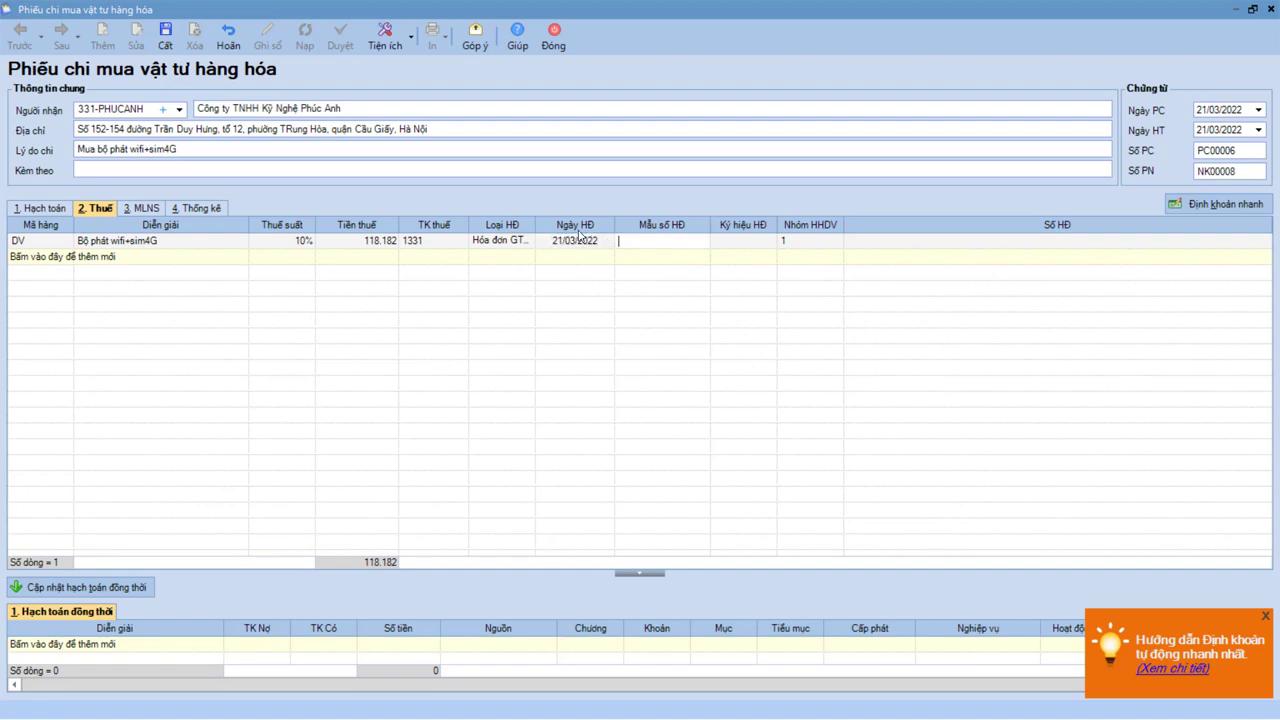
key(Tab)
key(Tab)
key(Tab)
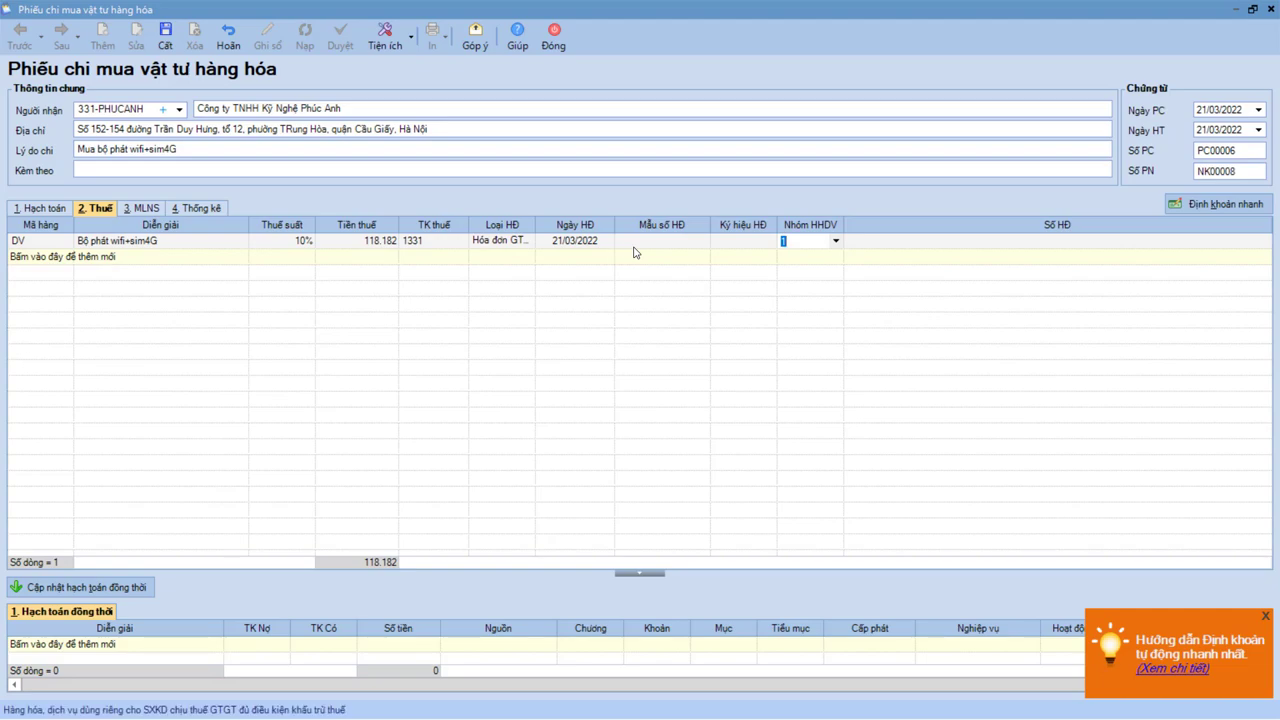
key(alt+Tab)
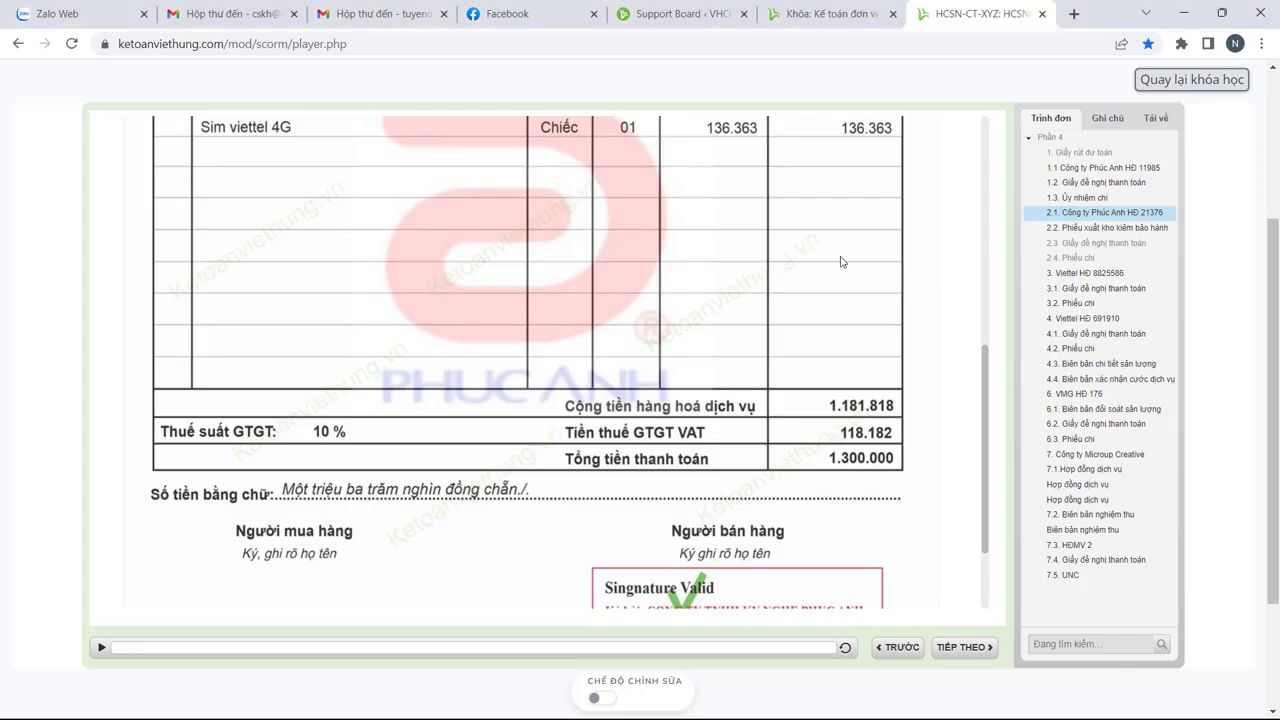
drag(982, 402, 986, 200)
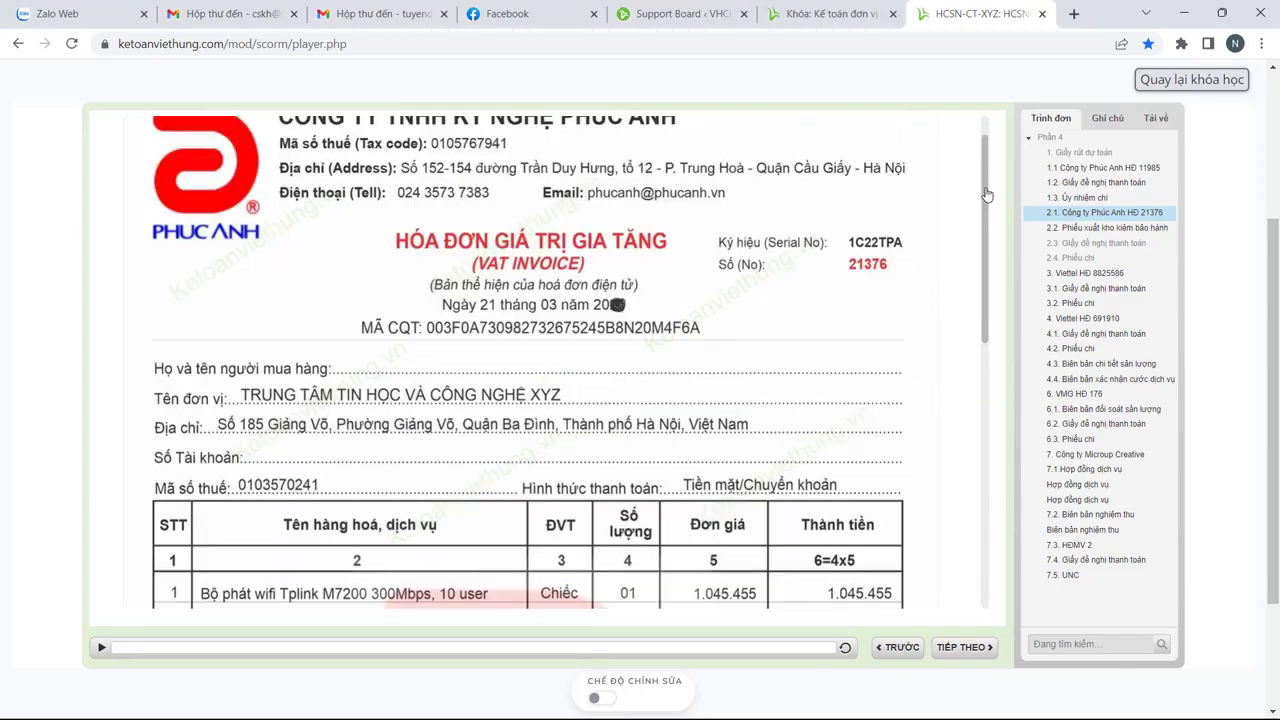
scroll(986, 200, down, 1)
key(alt+Tab)
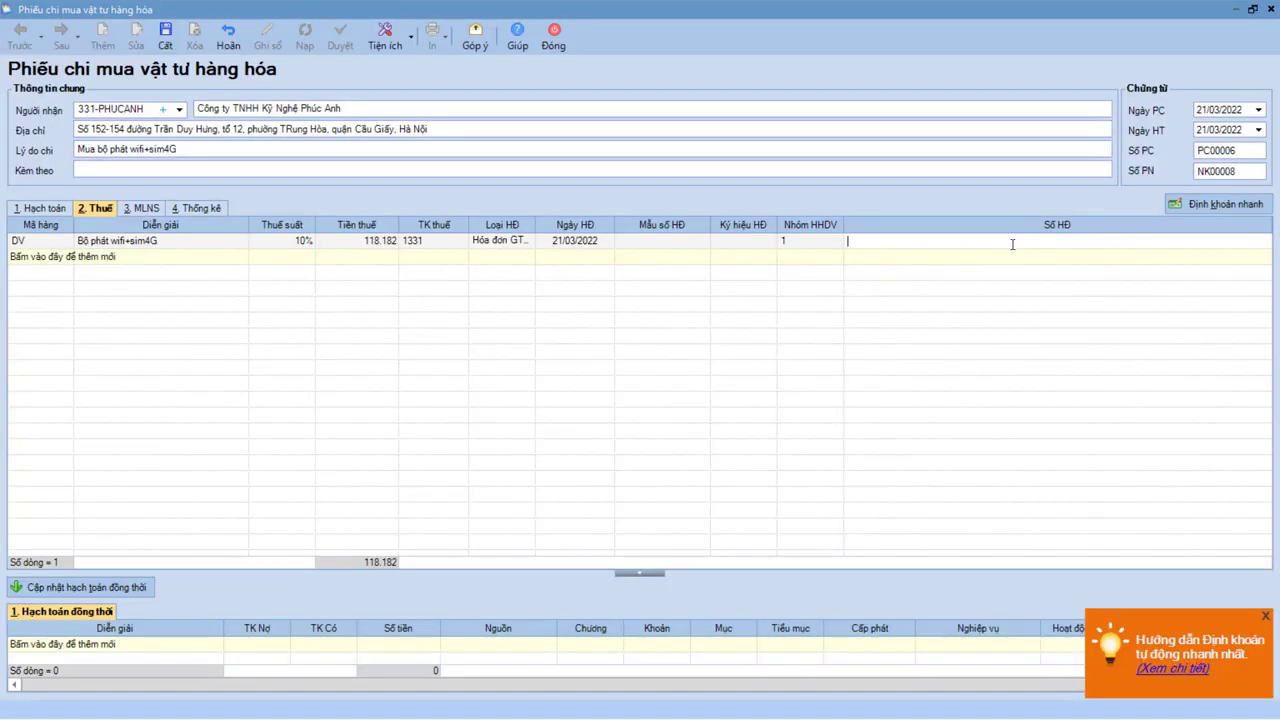
text(21376)
Step: In the line's budget classification, set the funding source to "Nguồn thu DV" and the allocation type to "Khác"
click(141, 210)
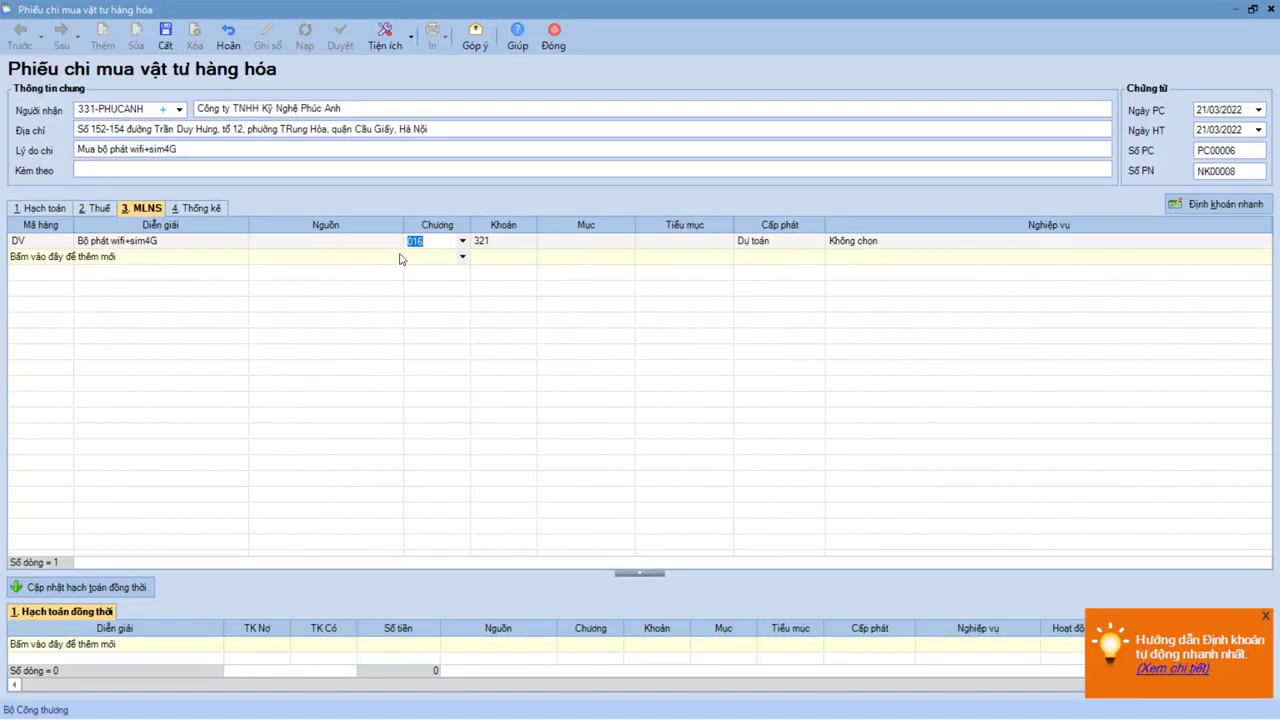
click(396, 242)
click(331, 365)
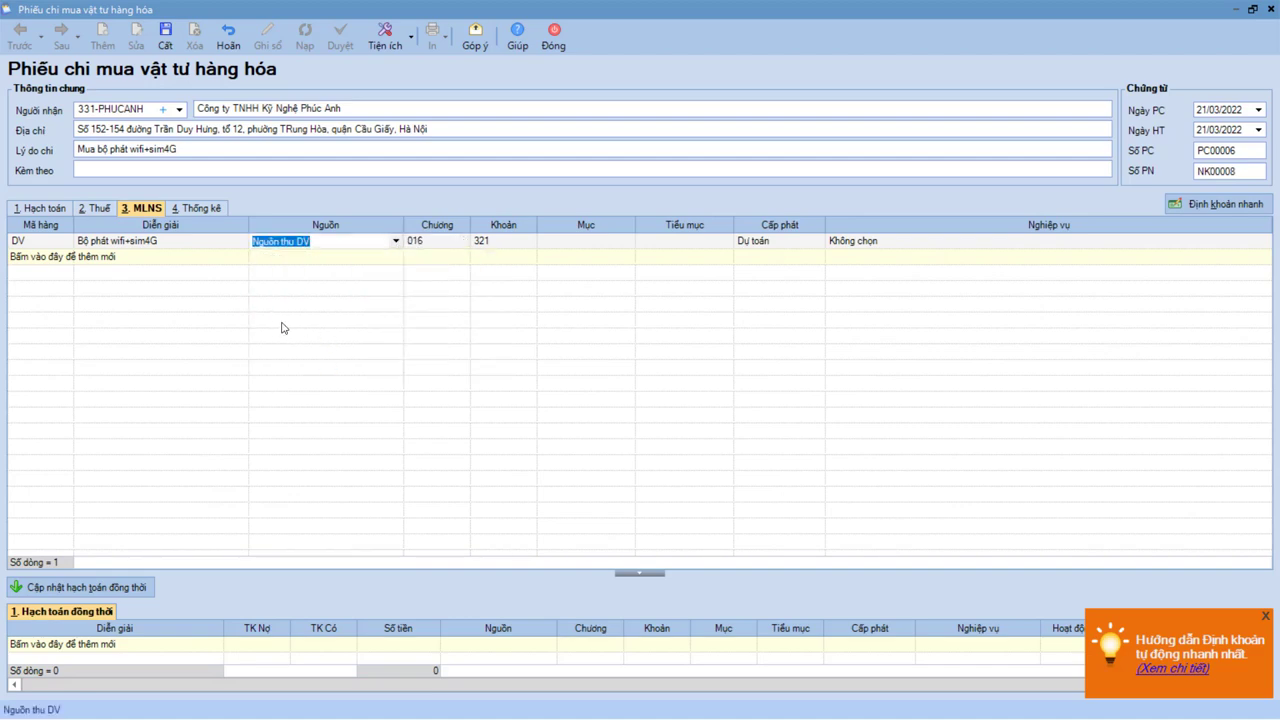
click(395, 242)
scroll(335, 285, up, 3)
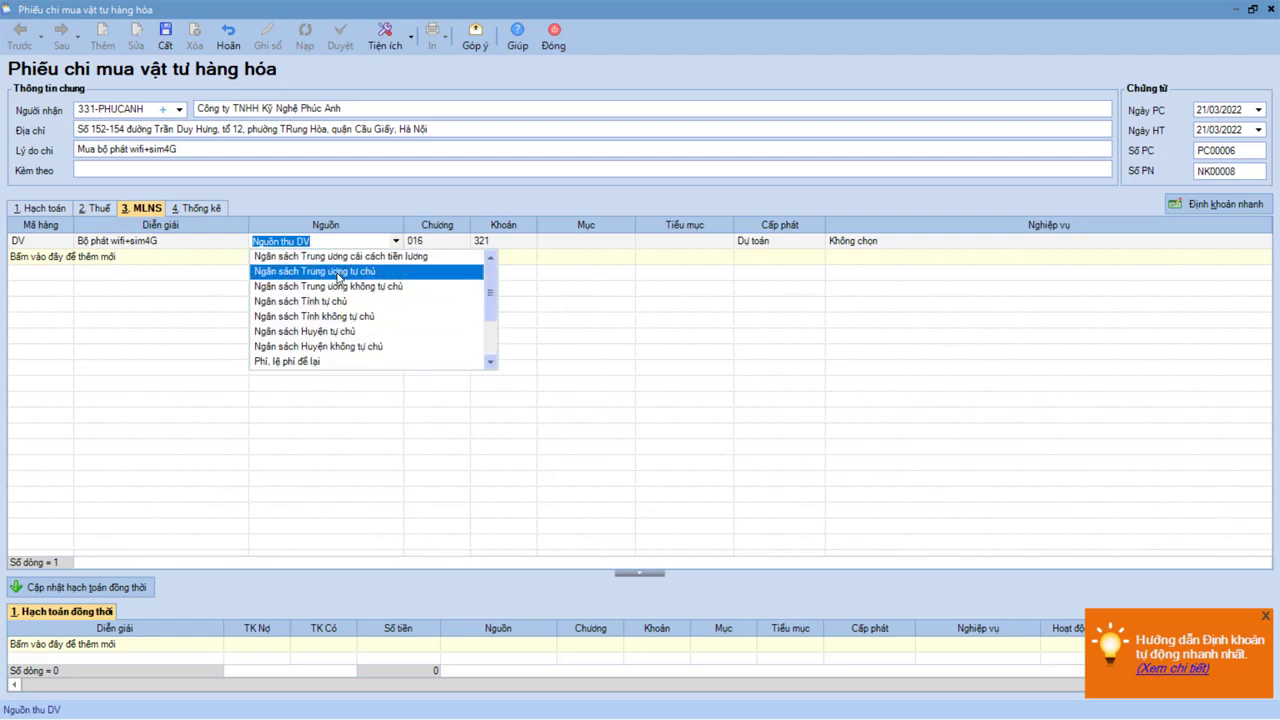
click(395, 242)
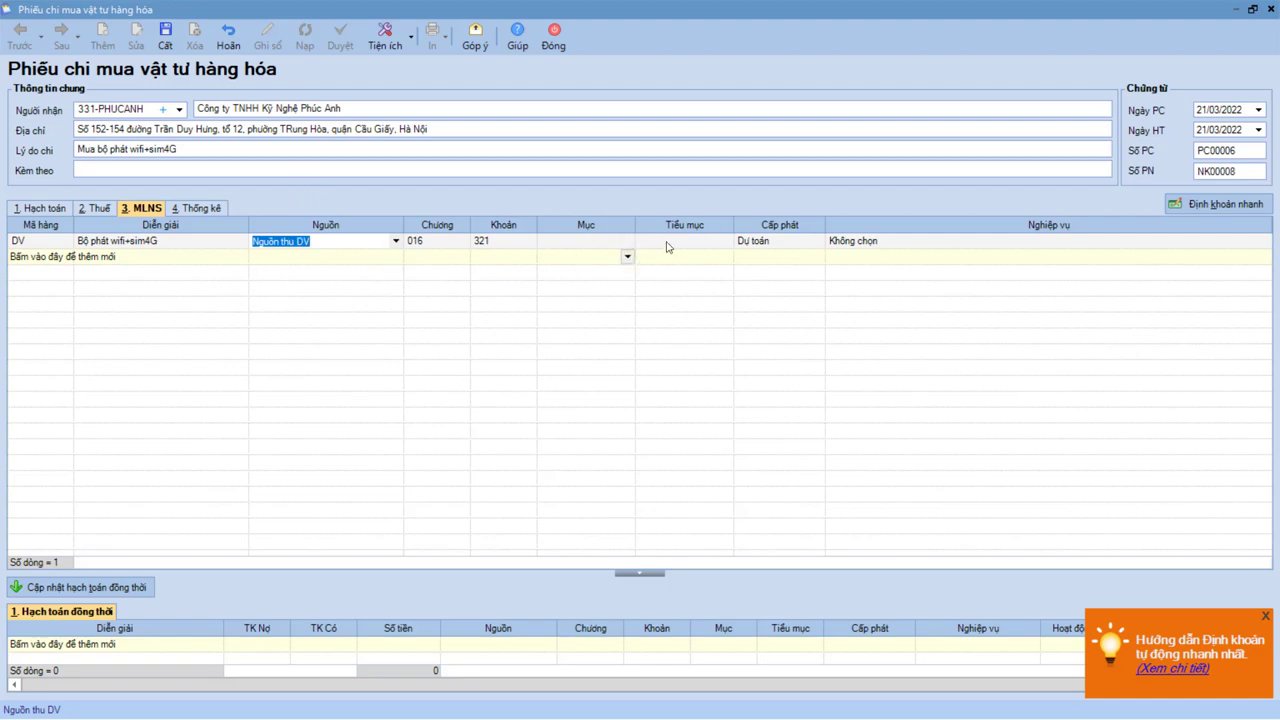
click(760, 241)
click(763, 265)
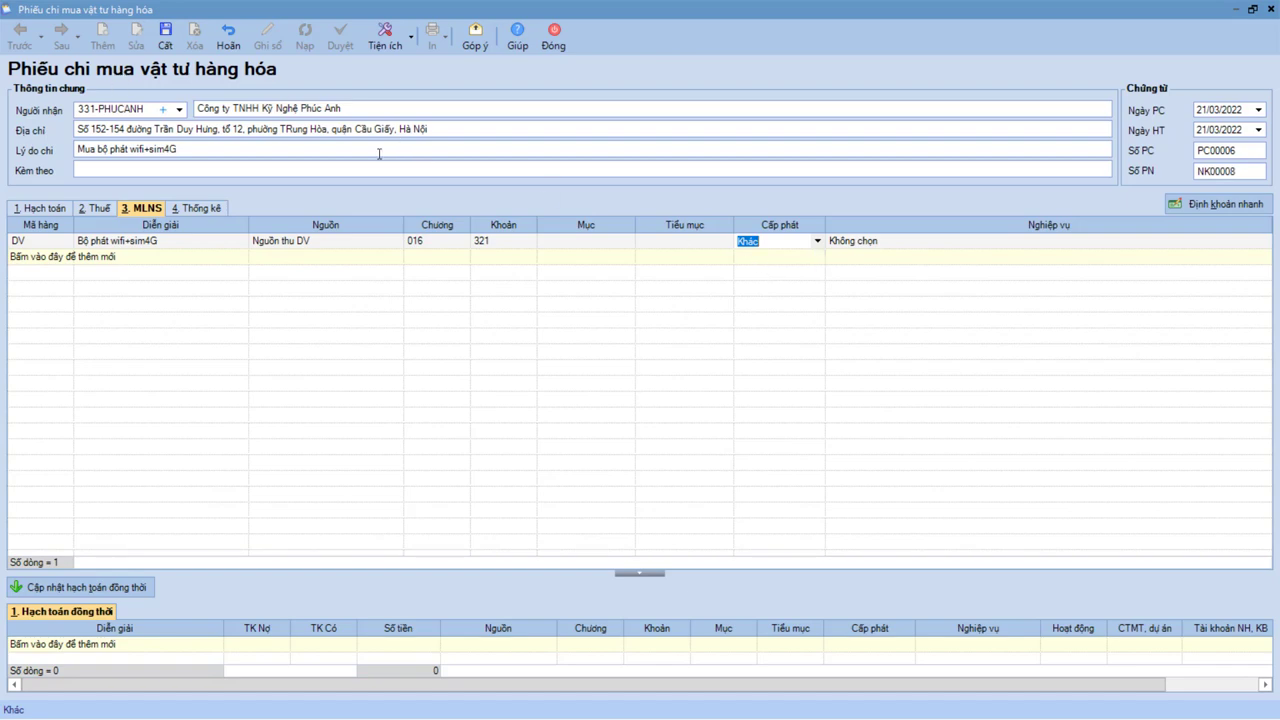
Step: Check the VAT amount on the DV line against the Phúc Anh source invoice in the browser
click(95, 207)
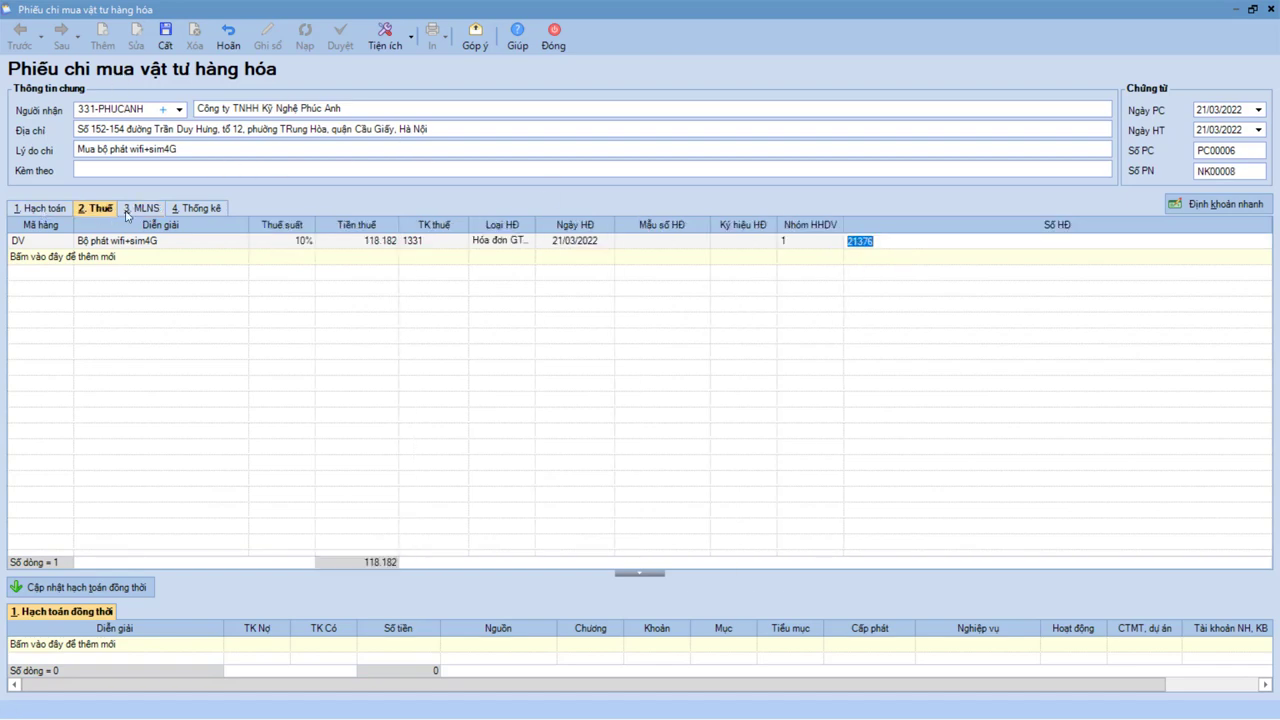
click(358, 242)
key(alt+Tab)
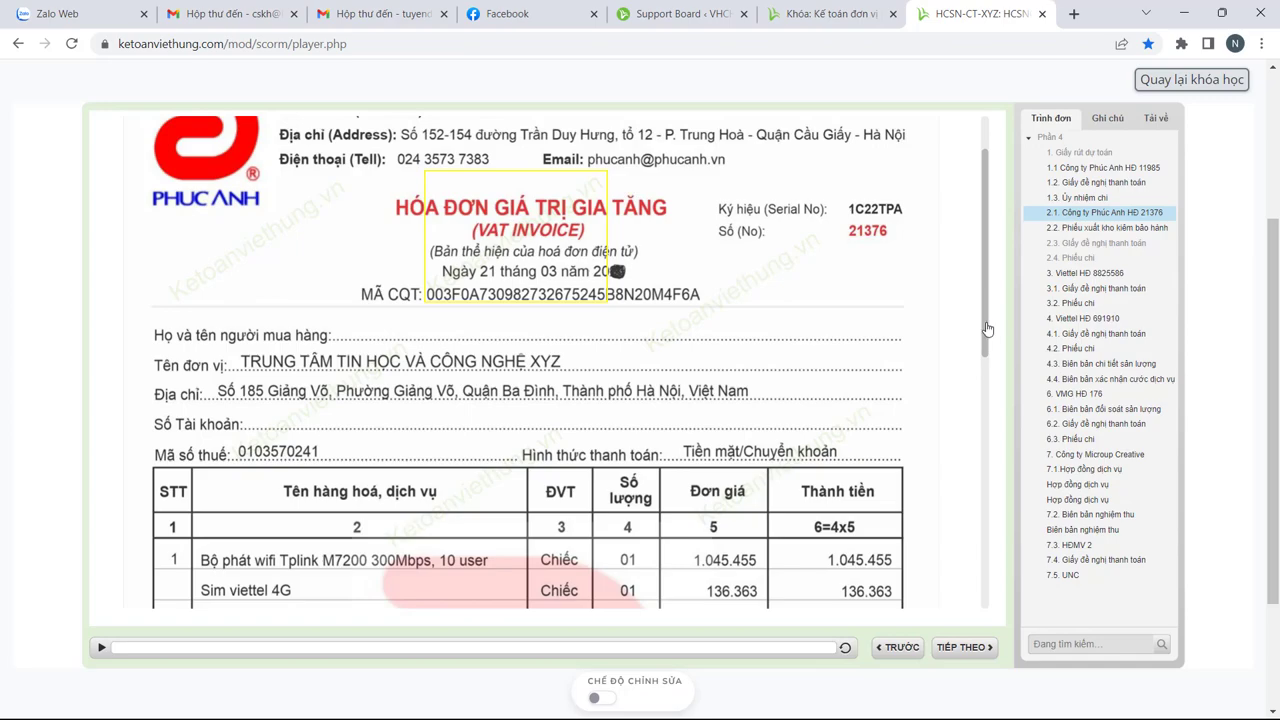
drag(986, 330, 982, 498)
key(alt+Tab)
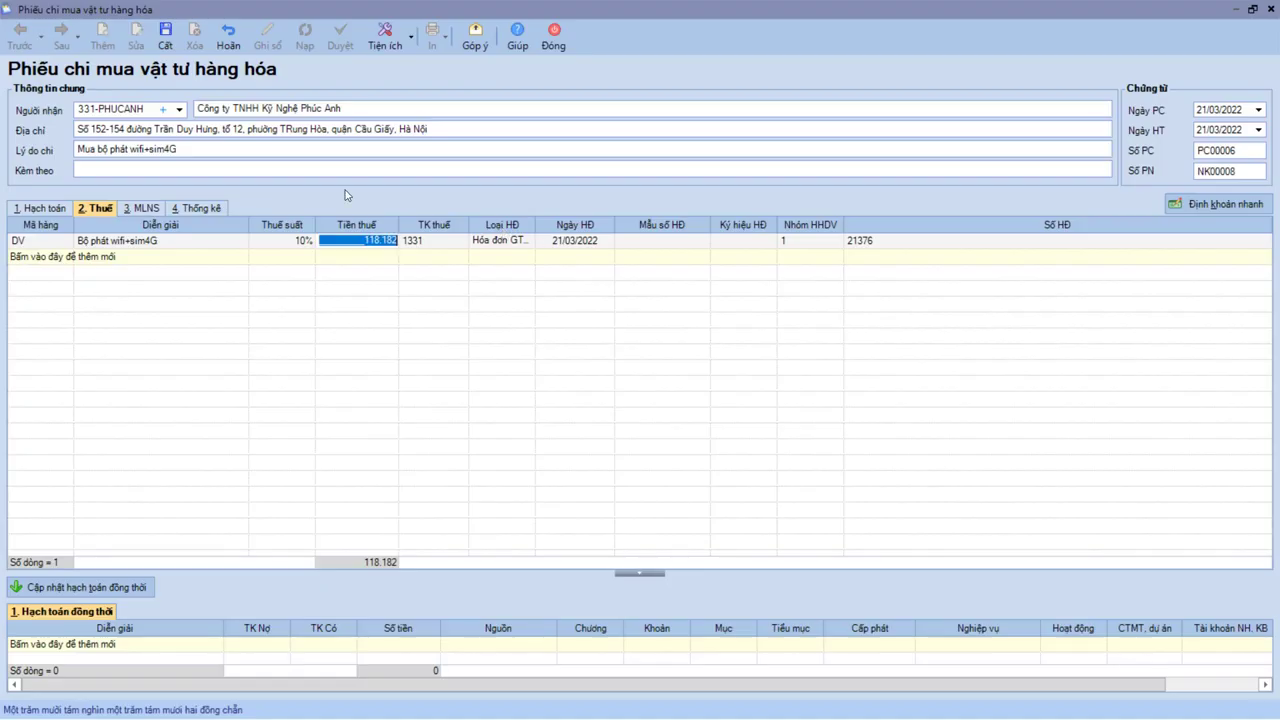
Step: Save and close the Phúc Anh cash purchase voucher, and reload the voucher list
click(165, 46)
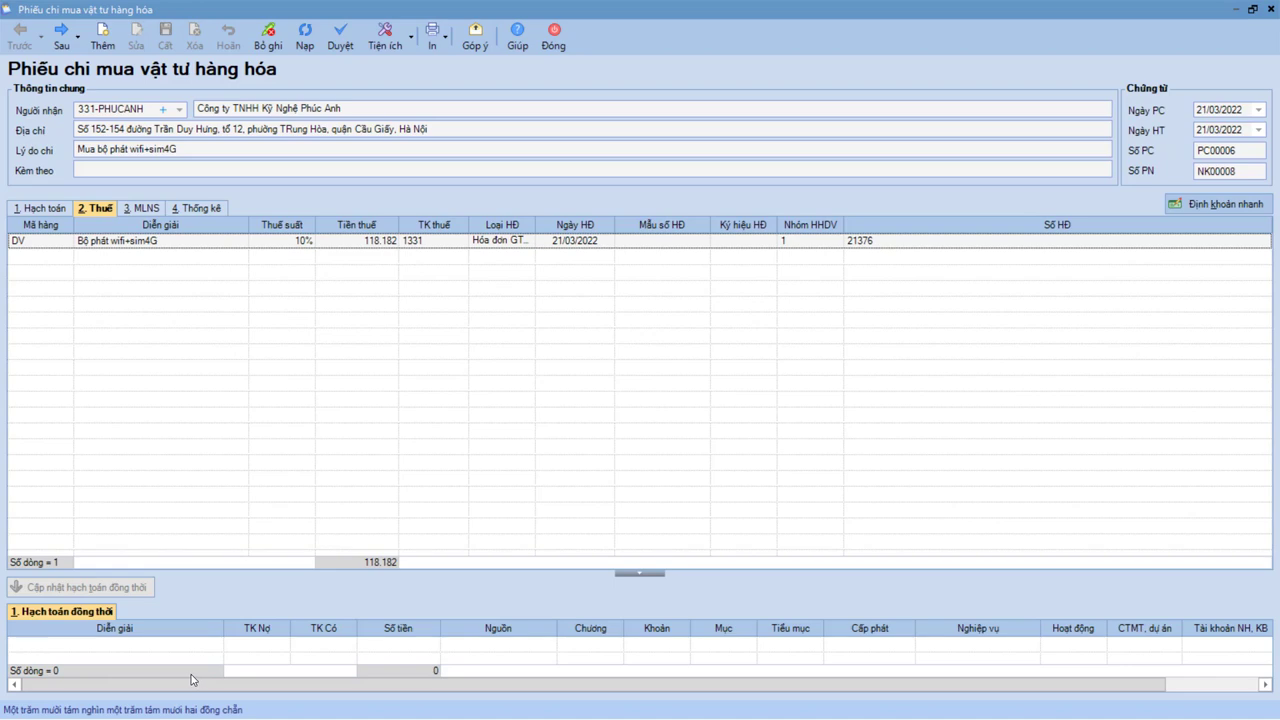
click(553, 38)
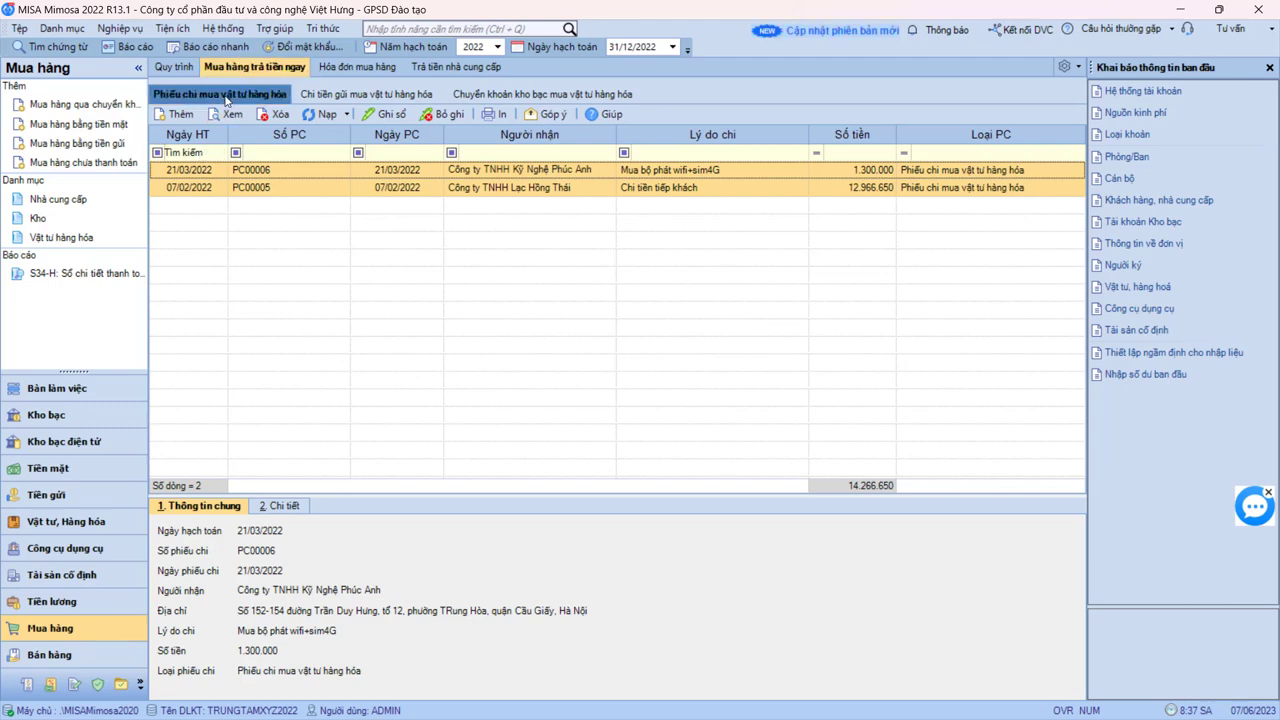
click(312, 115)
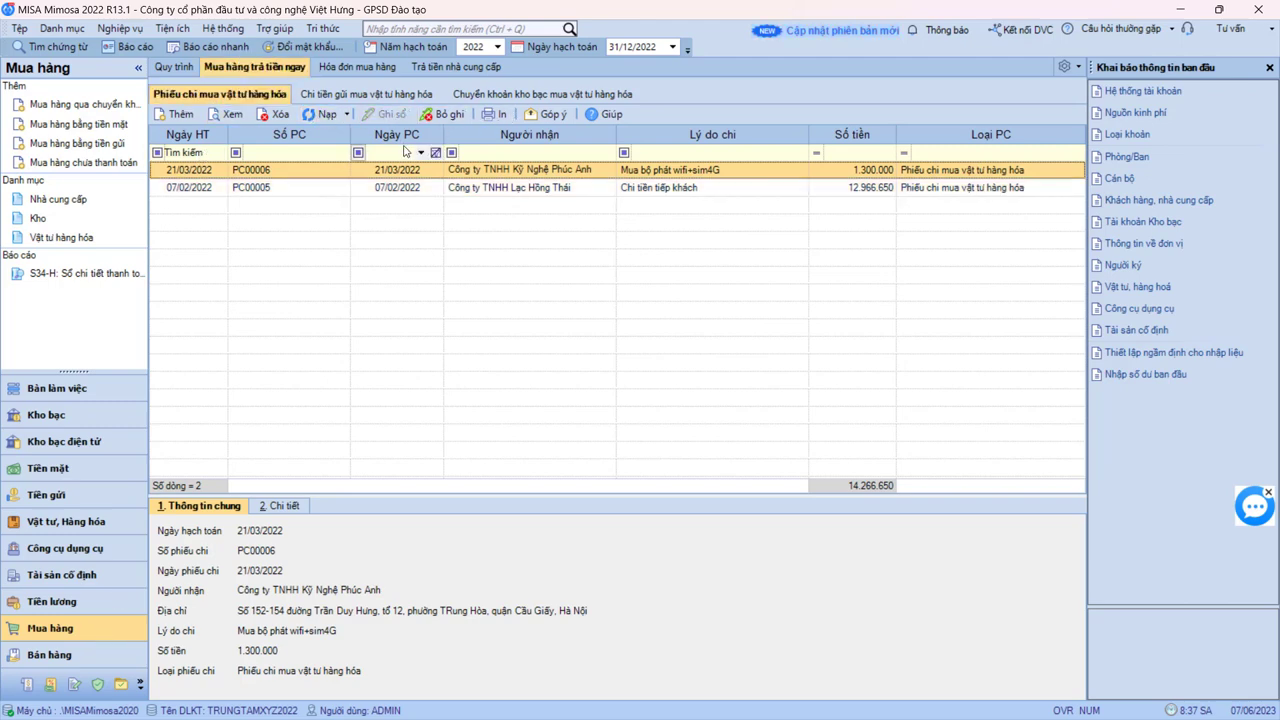
Step: Reopen the Phúc Anh voucher dated 21/03/2022 from the cash purchase voucher list
click(482, 190)
click(524, 172)
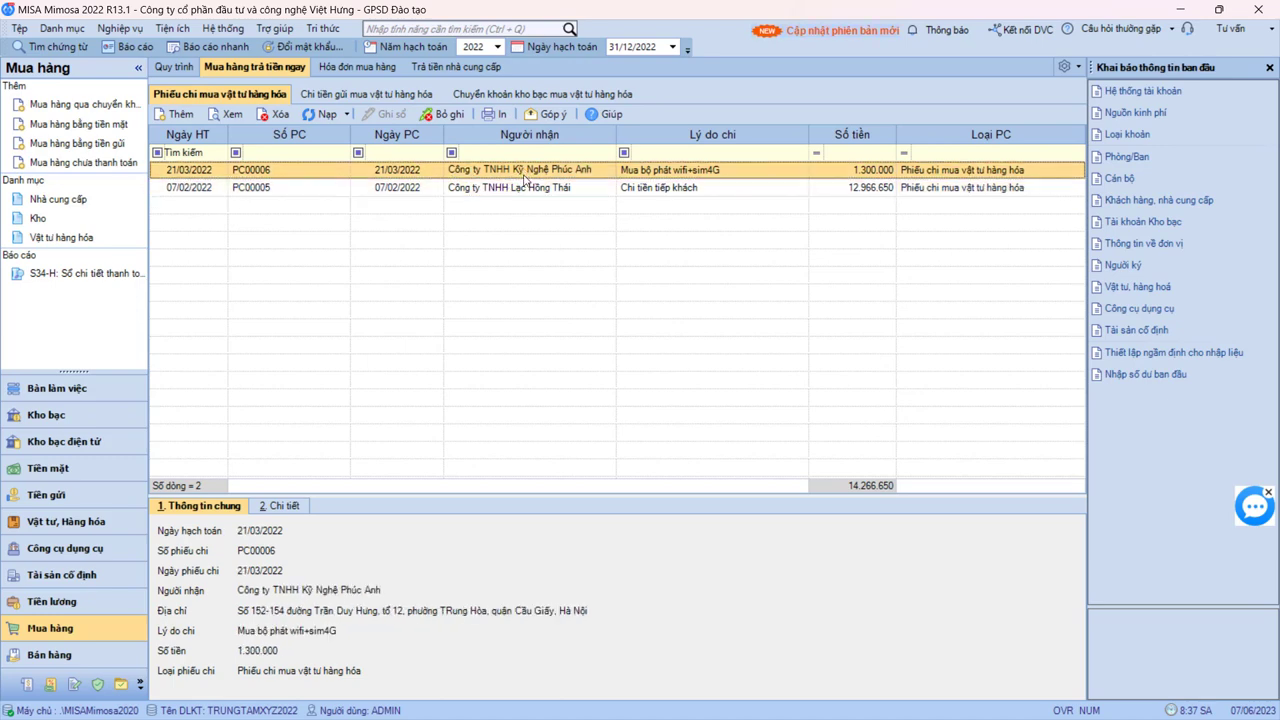
double_click(514, 172)
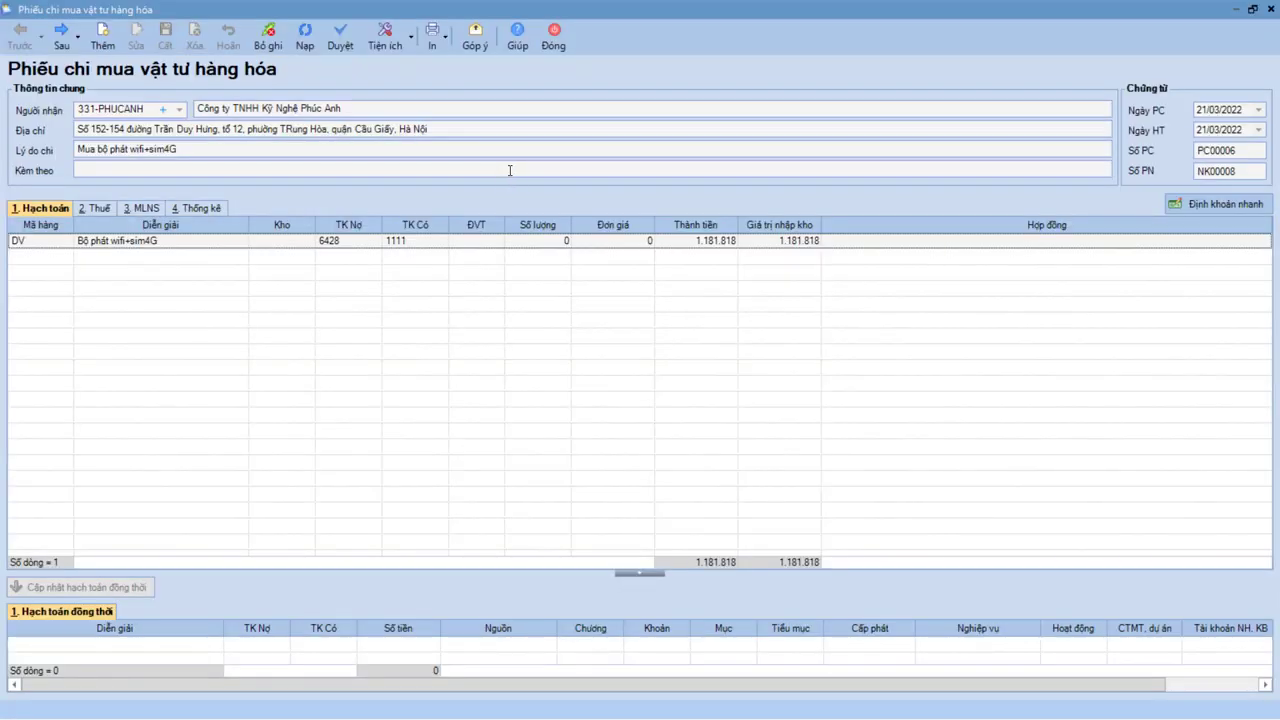
Step: In the voucher's print options, hide the "C41-BB: Phiếu chi" template and return to the printable template list
click(446, 42)
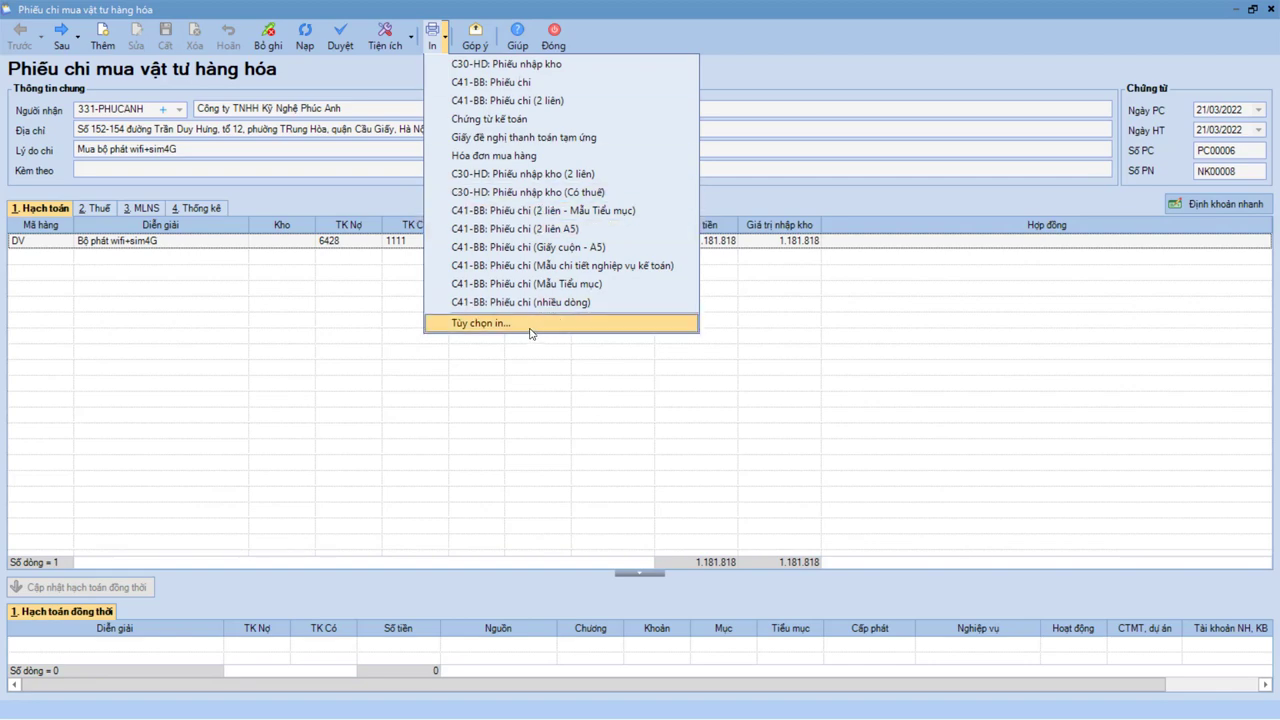
click(531, 323)
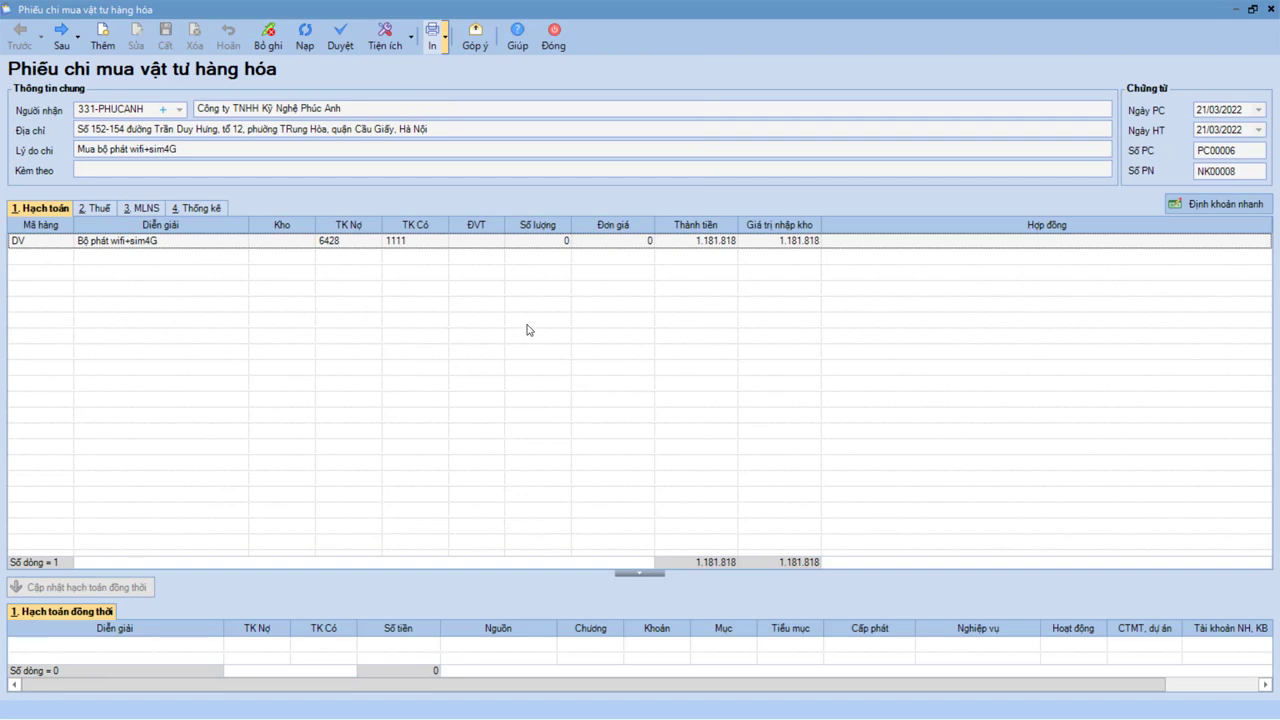
click(557, 205)
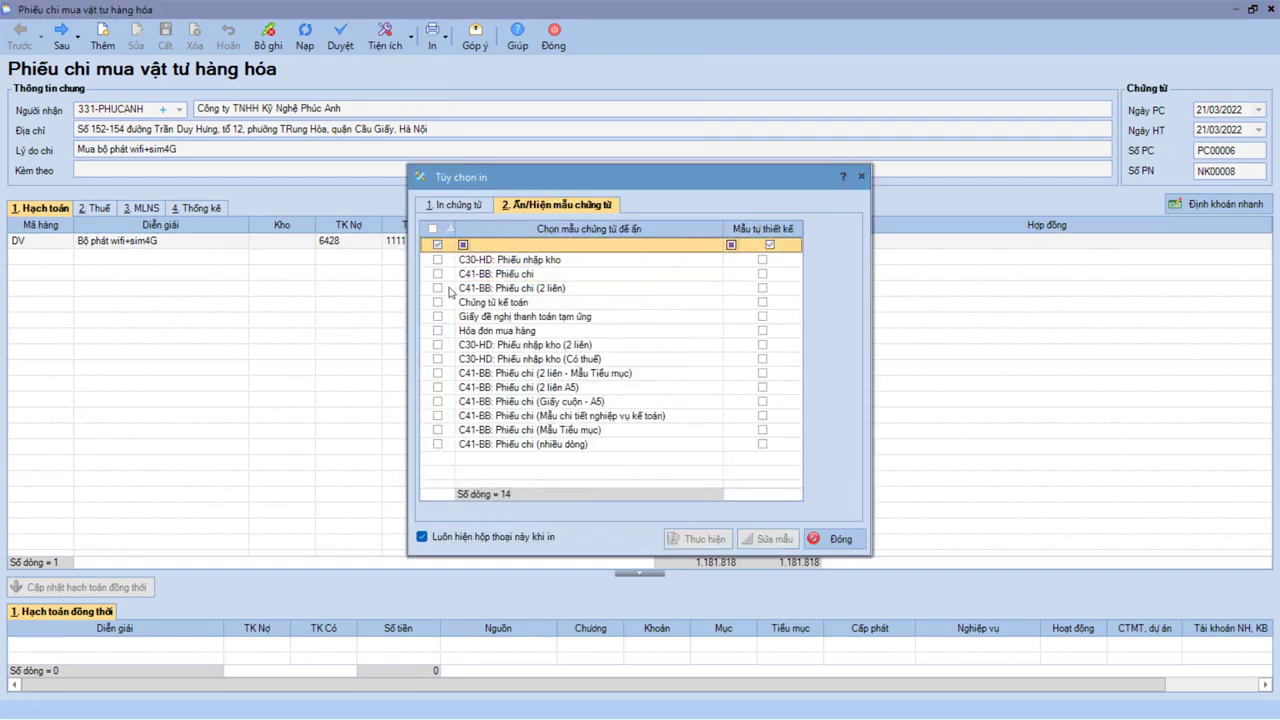
click(437, 274)
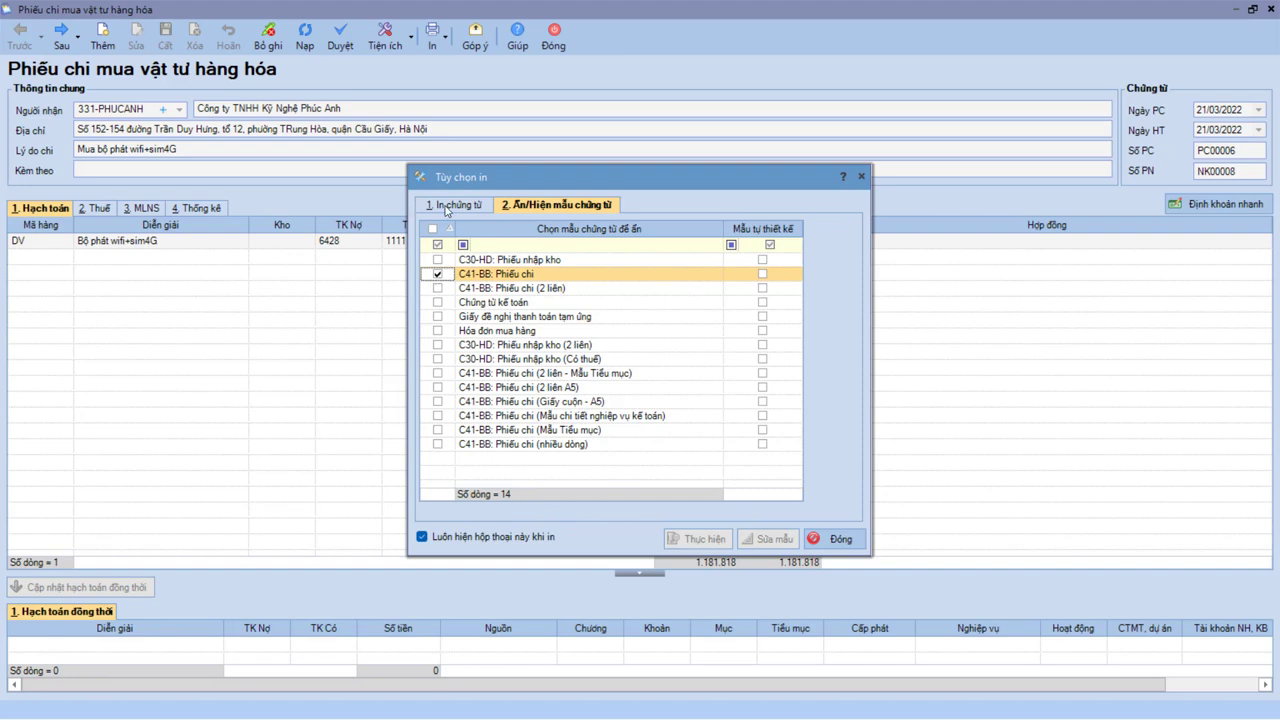
click(446, 206)
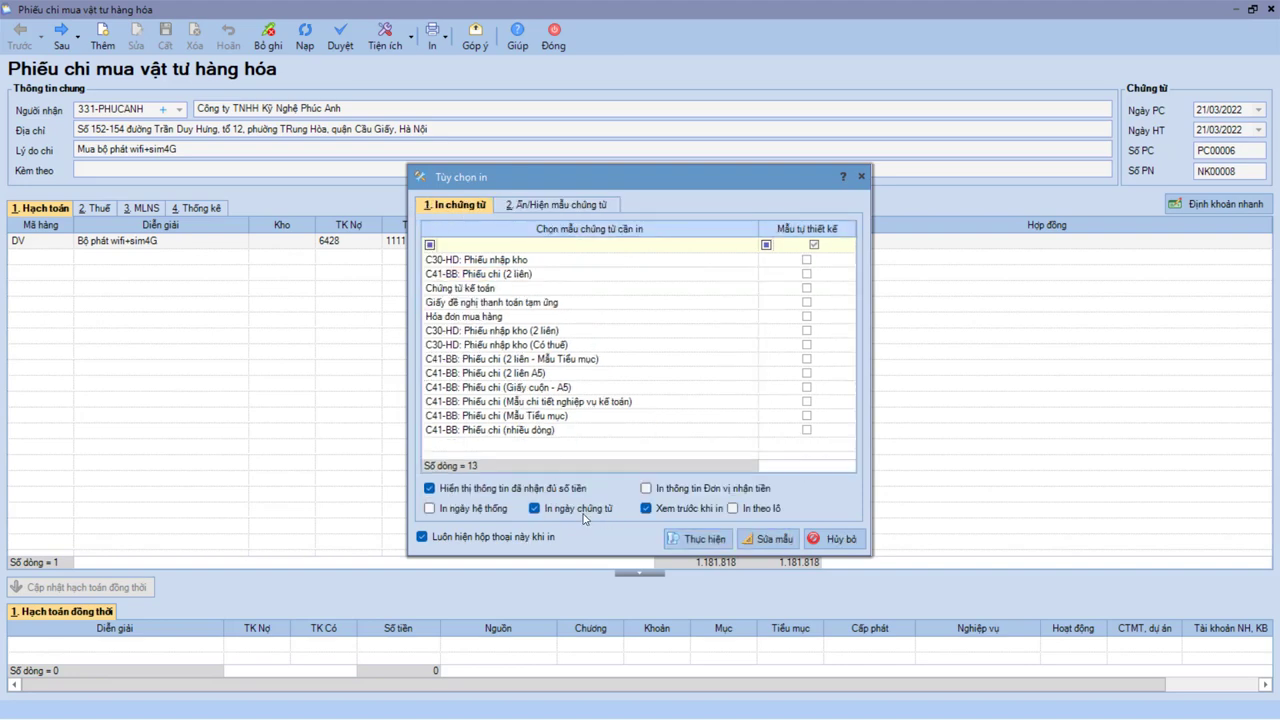
Step: Try to print the vouchers as a batch with "In theo lô", cancel the voucher selection, and close the voucher
click(733, 508)
click(703, 542)
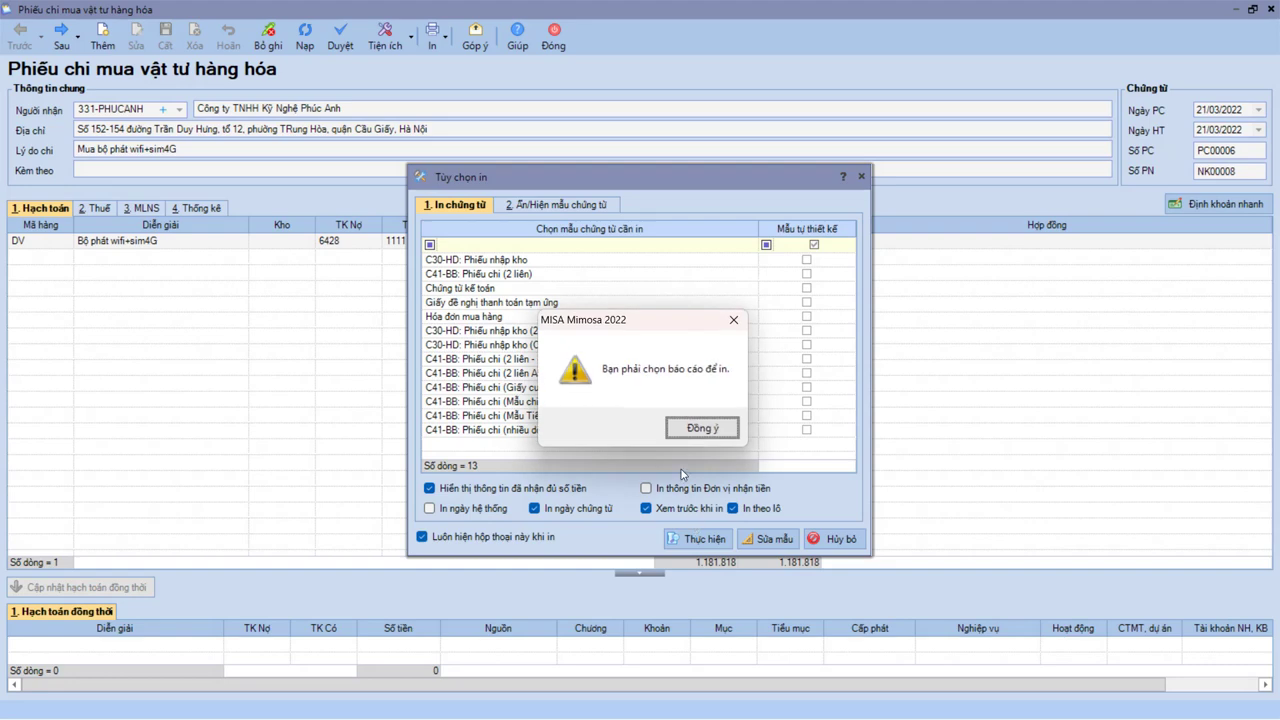
click(700, 426)
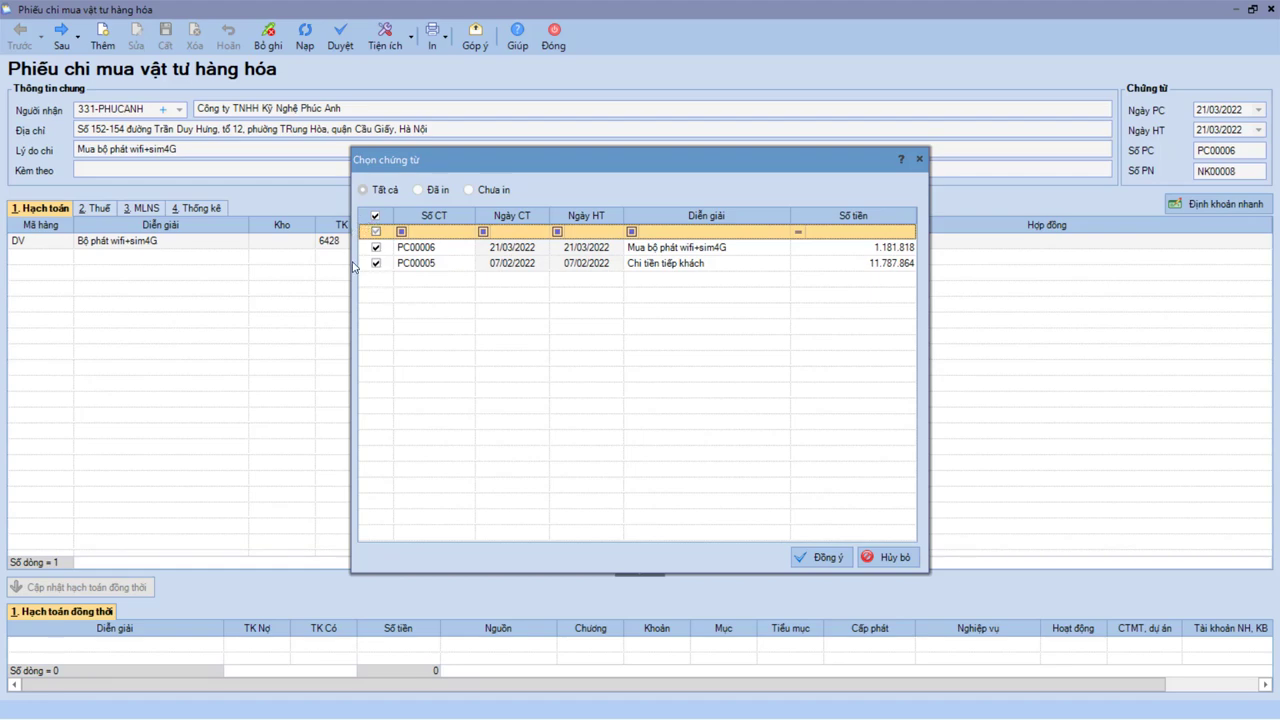
click(885, 557)
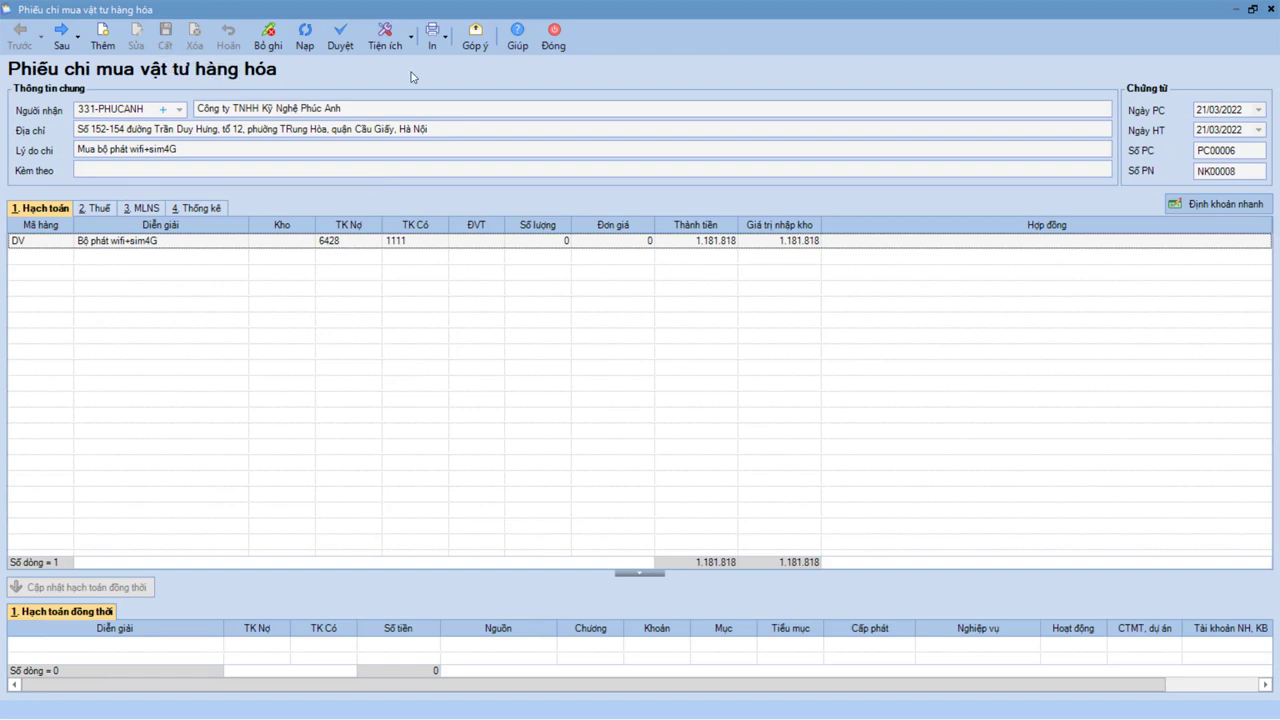
click(555, 40)
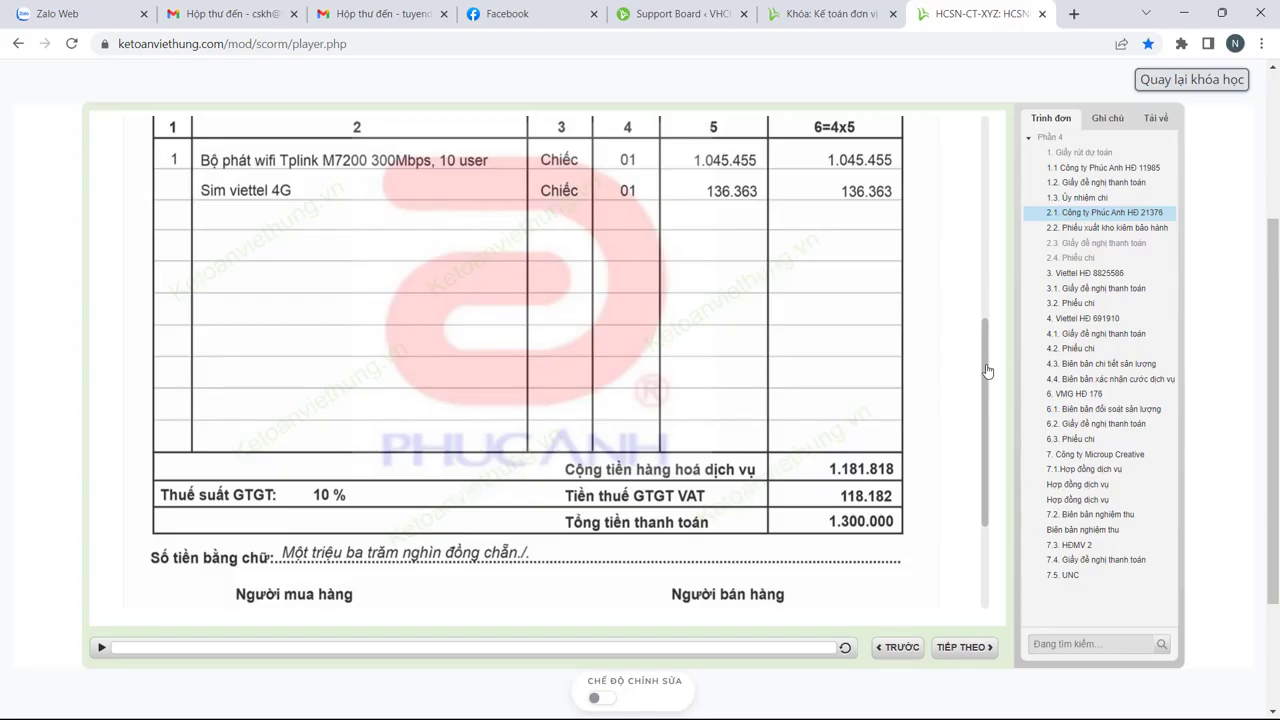
Step: In the browser's course page, review invoice 21376 and its supporting documents 2.2 to 2.4, from the delivery note to the cash payment voucher
scroll(986, 350, up, 2)
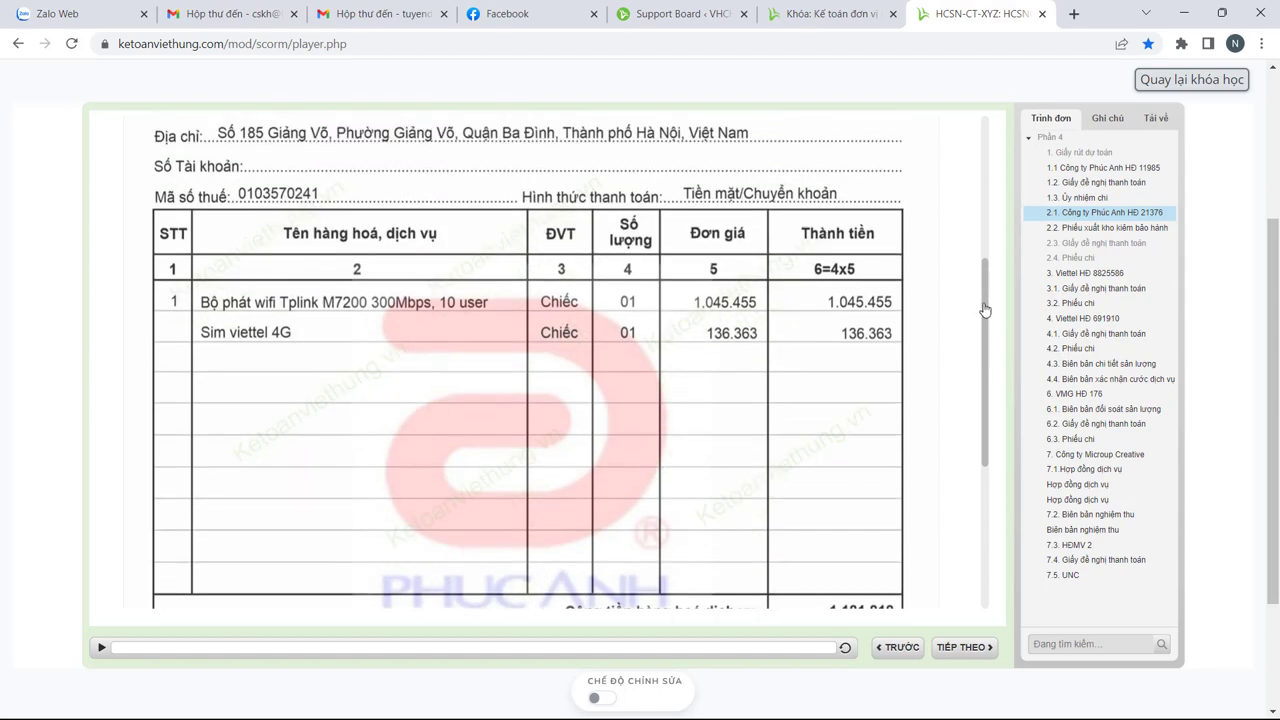
drag(977, 300, 977, 267)
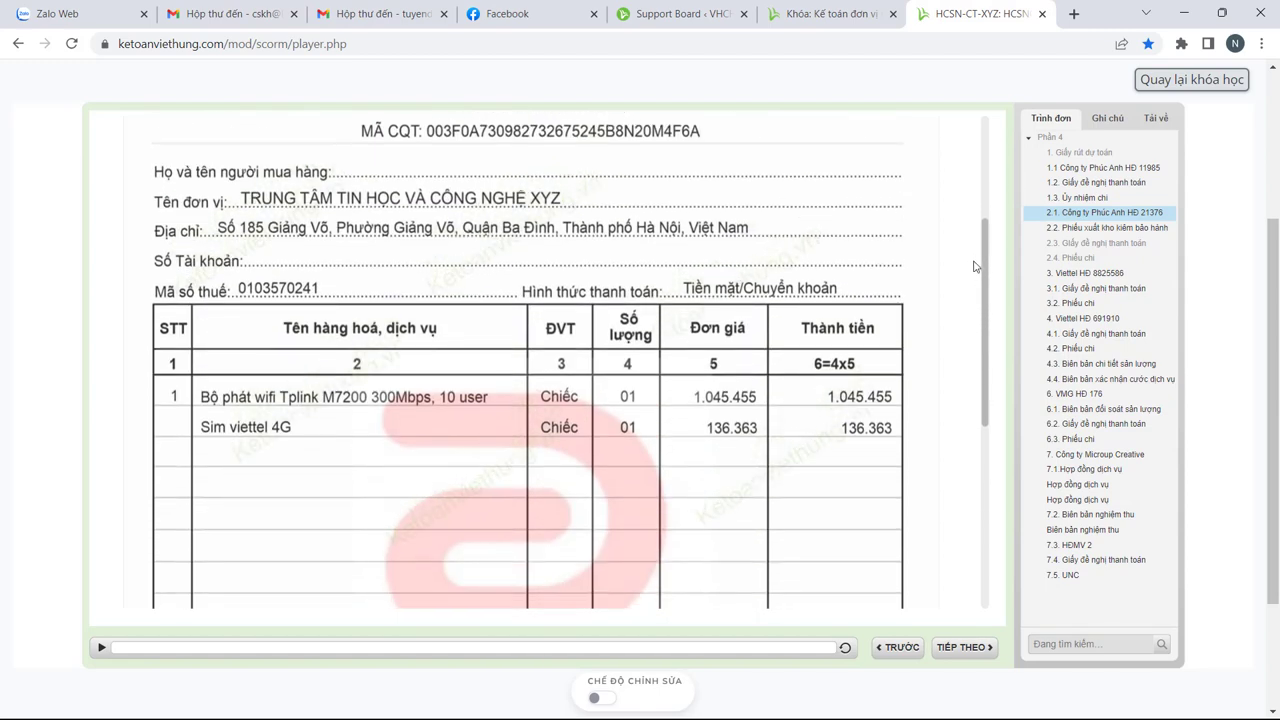
click(1080, 244)
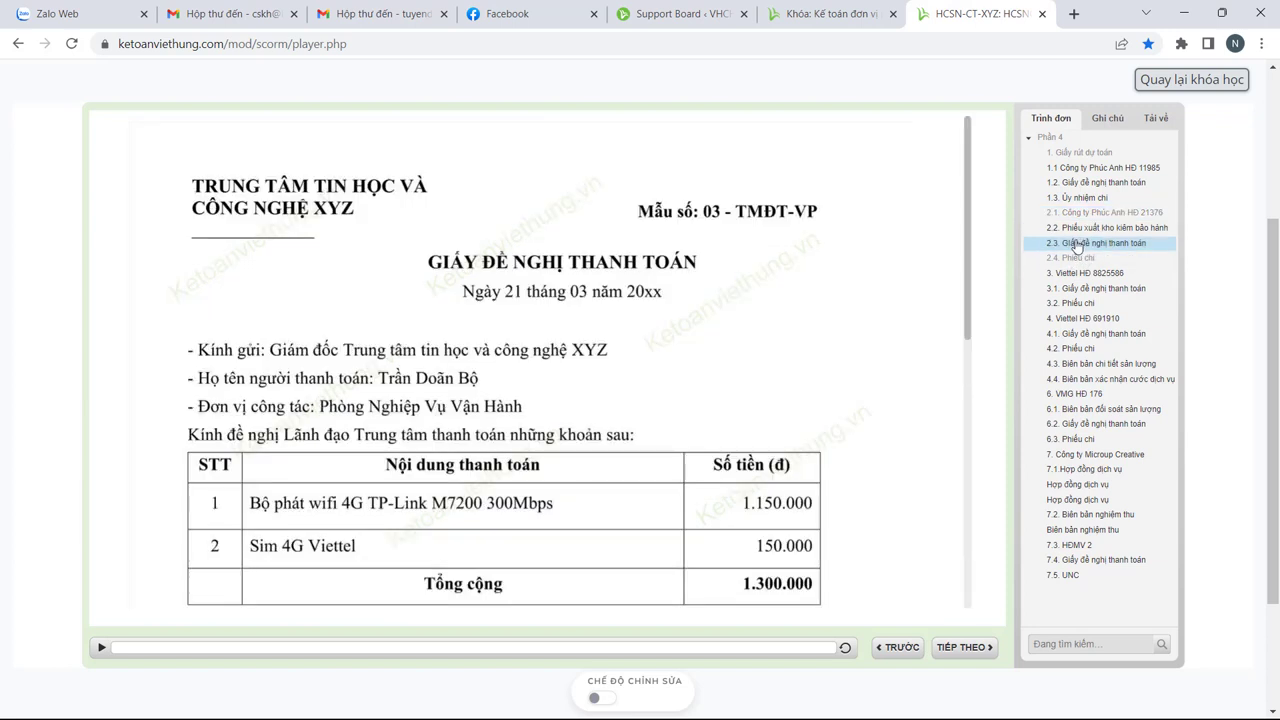
drag(970, 265, 967, 330)
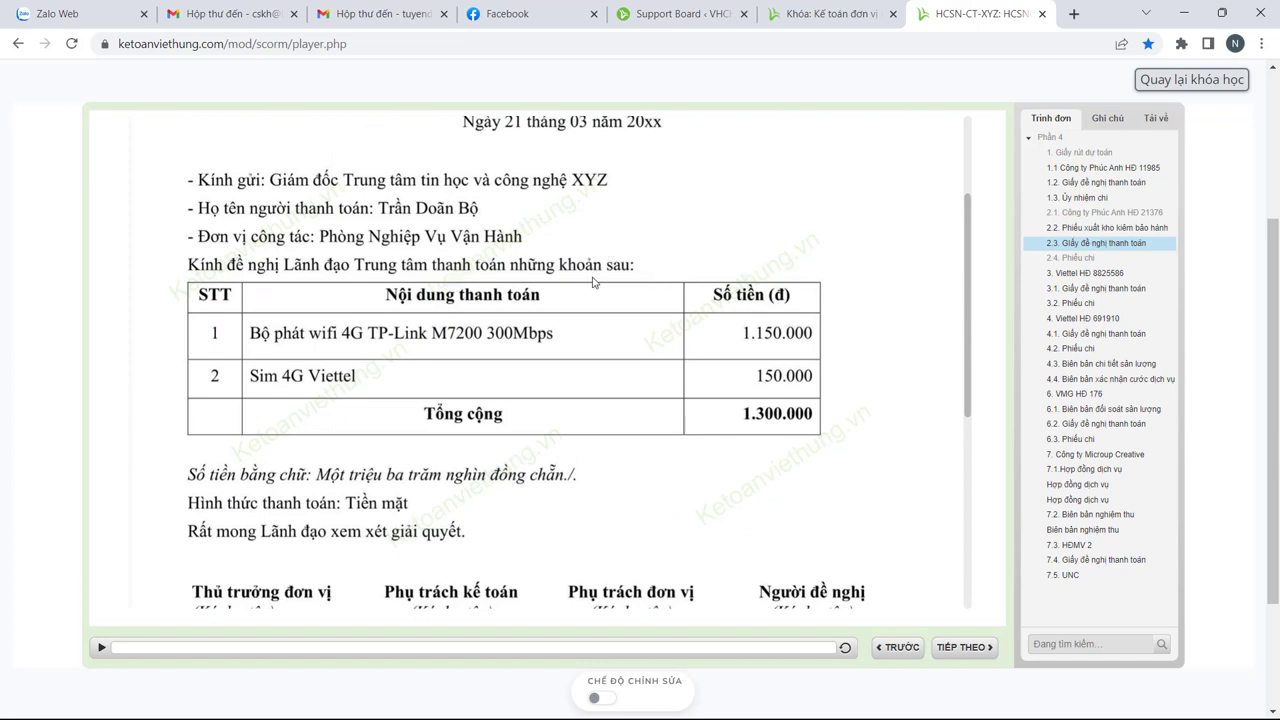
click(1082, 230)
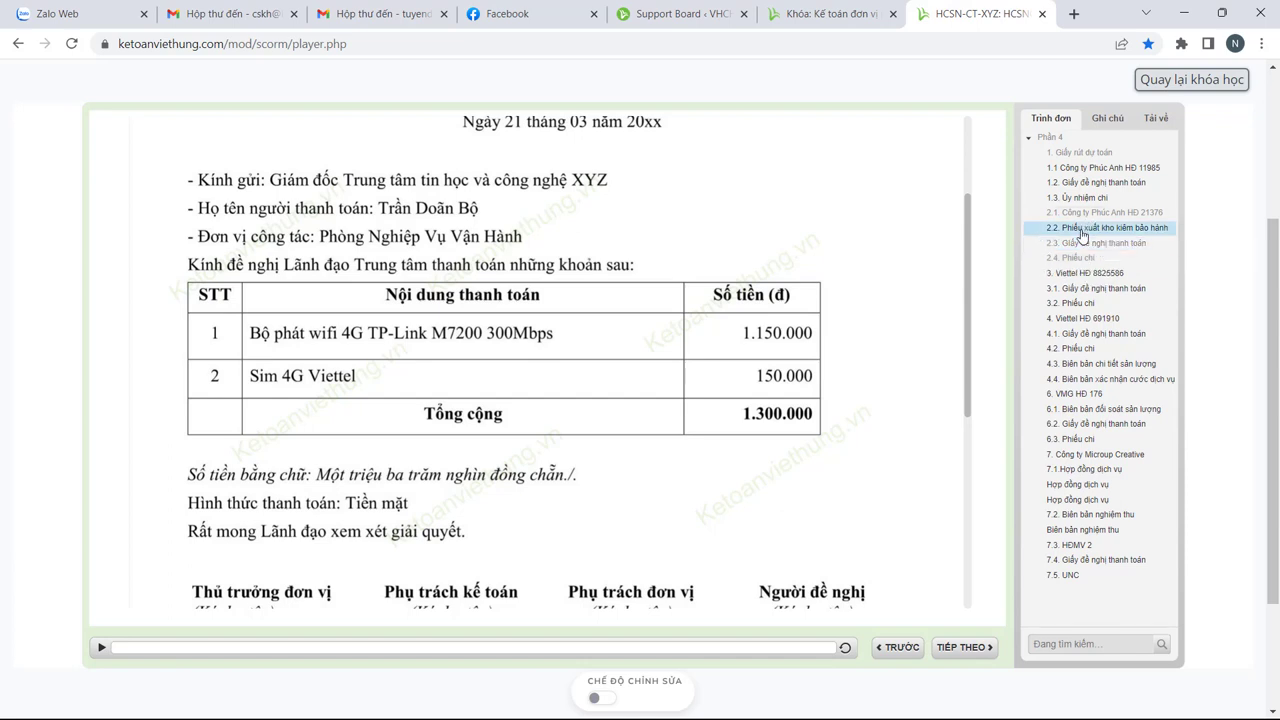
click(1081, 244)
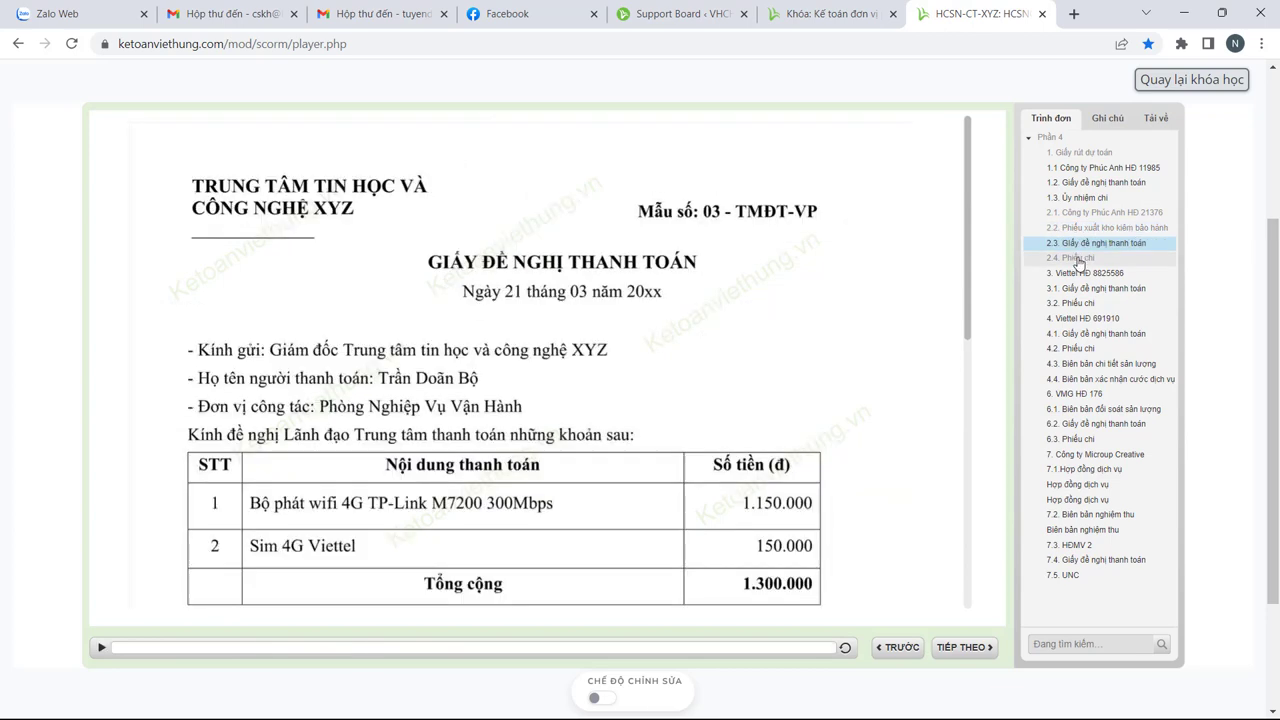
click(1077, 258)
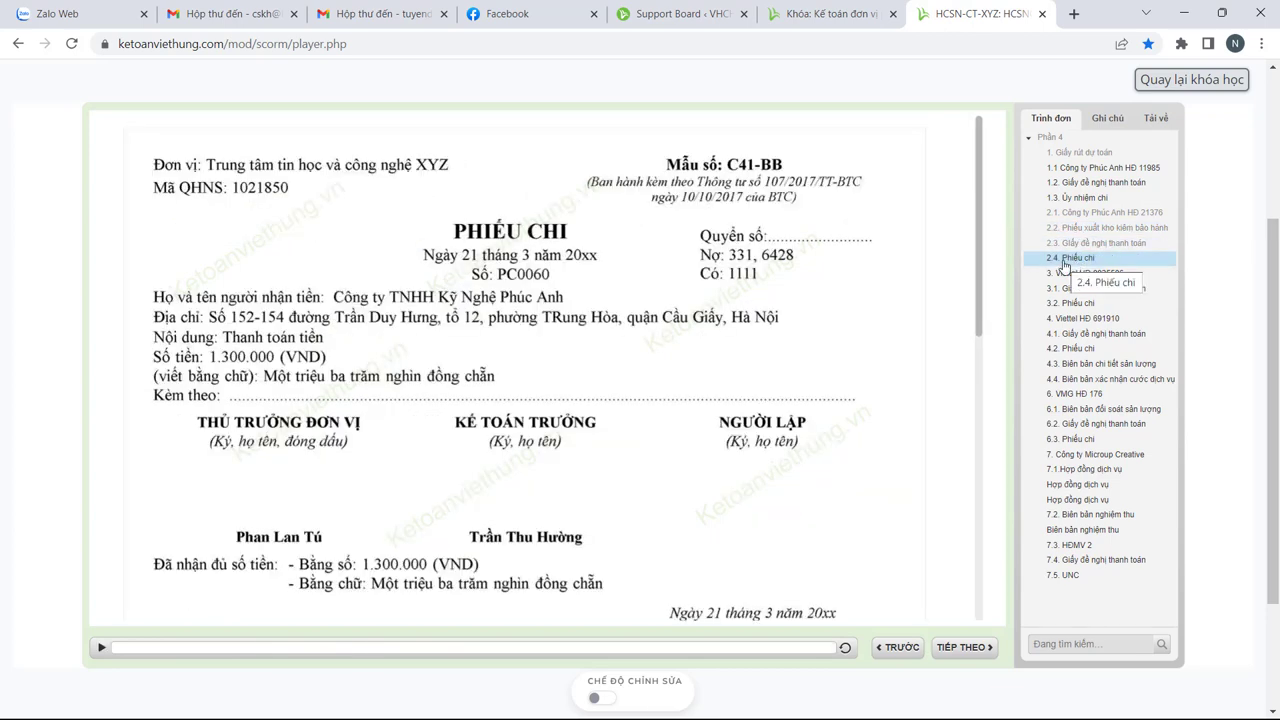